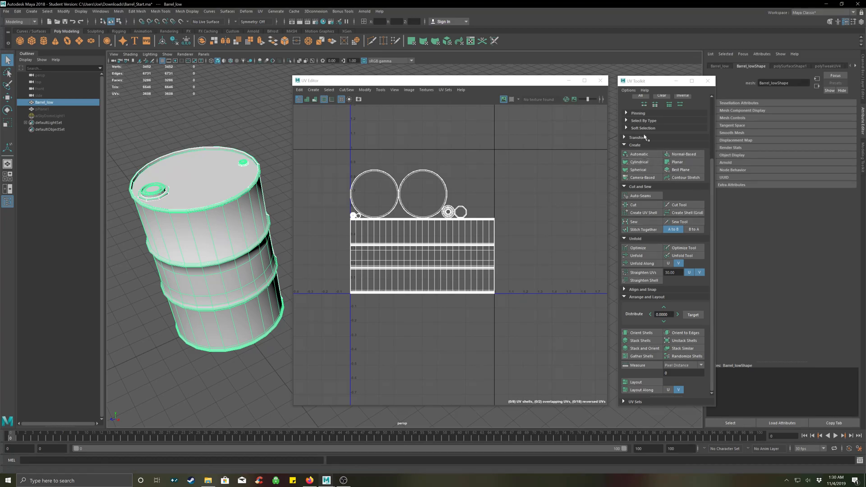
# Select all of the barrel's UV shells and apply an Automatic projection to them, then clear the selection.
pyautogui.rightClick(499, 150)
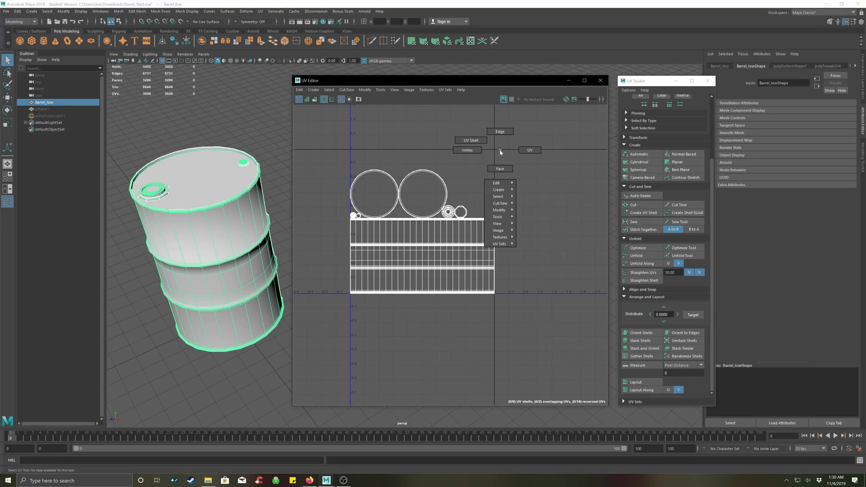
pyautogui.click(475, 150)
pyautogui.moveTo(415, 187); pyautogui.dragTo(317, 323)
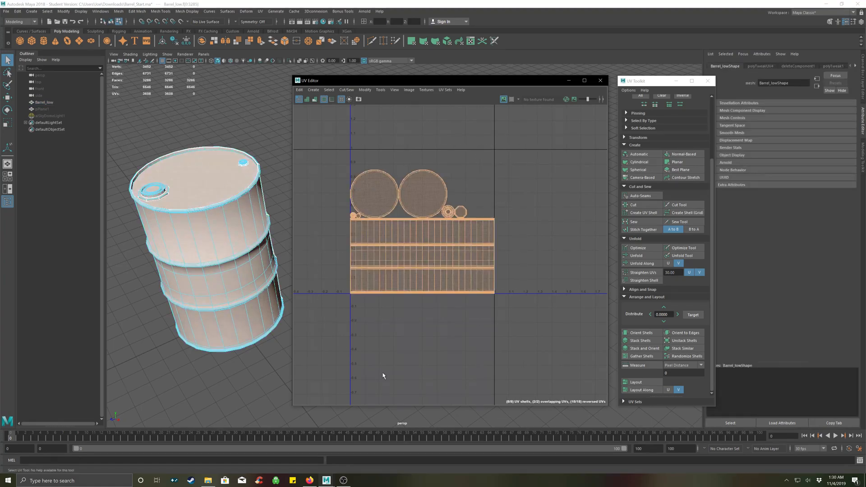
pyautogui.click(643, 155)
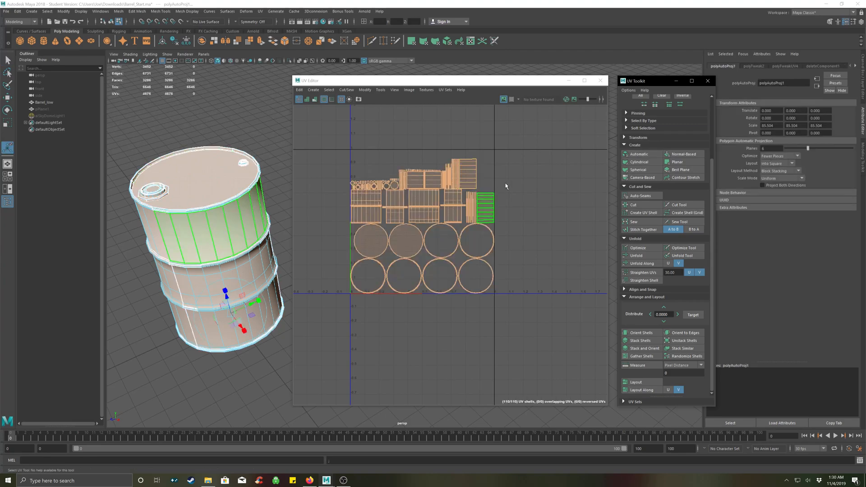
pyautogui.click(536, 177)
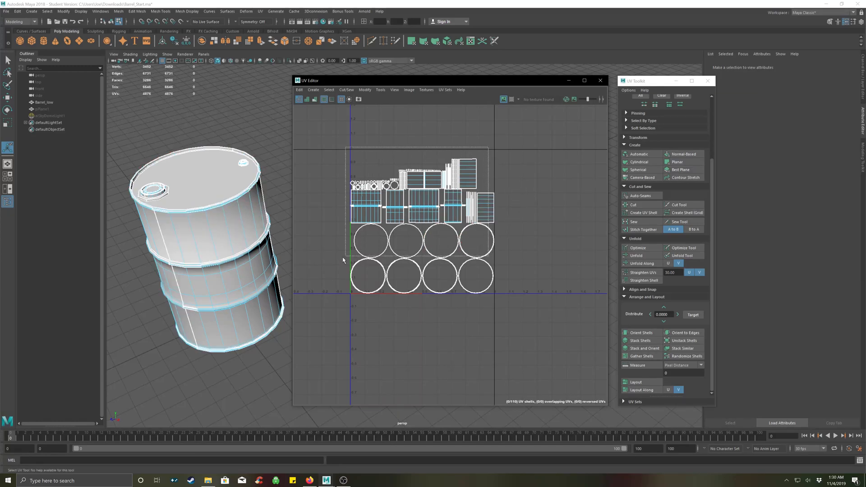
pyautogui.moveTo(347, 257); pyautogui.dragTo(338, 315)
pyautogui.click(506, 164)
pyautogui.moveTo(523, 125); pyautogui.dragTo(337, 327)
pyautogui.click(507, 188)
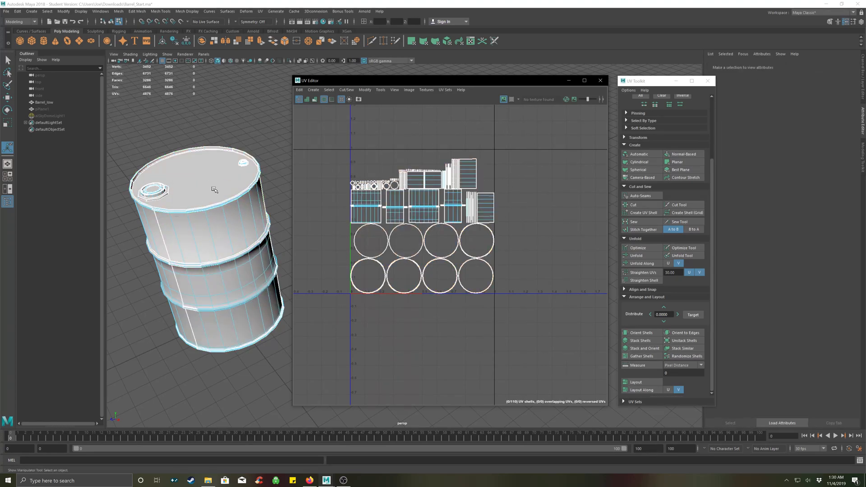
# Angle the barrel in the perspective view and apply a Camera-Based projection to all of its UV shells.
pyautogui.keyDown('alt'); pyautogui.moveTo(212, 239); pyautogui.dragTo(231, 226); pyautogui.keyUp('alt')
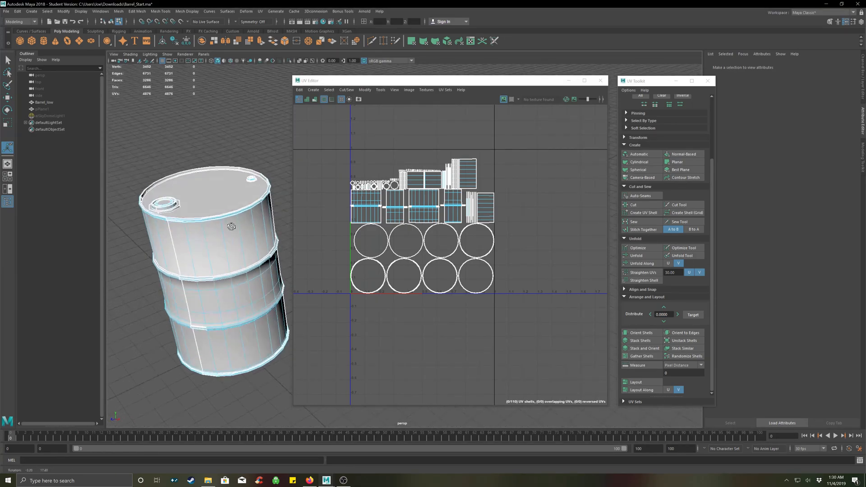
pyautogui.keyDown('alt'); pyautogui.moveTo(274, 245); pyautogui.dragTo(237, 215, button='middle'); pyautogui.keyUp('alt')
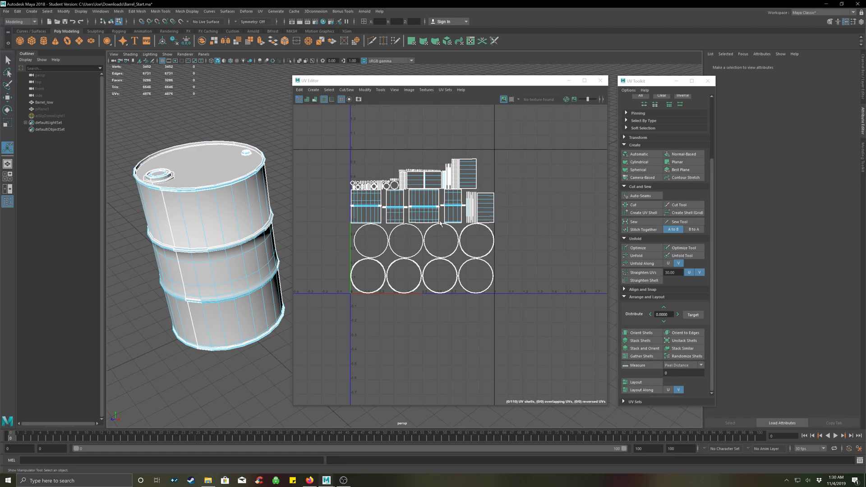
pyautogui.moveTo(543, 147); pyautogui.dragTo(327, 318)
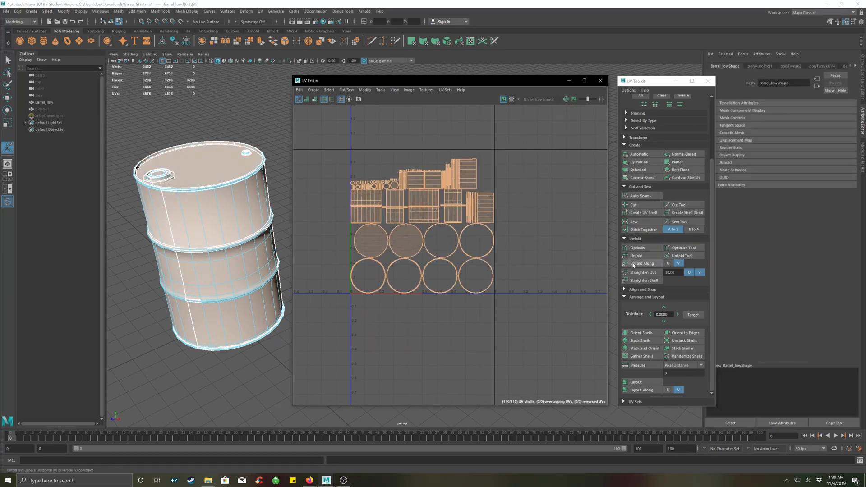
pyautogui.click(640, 178)
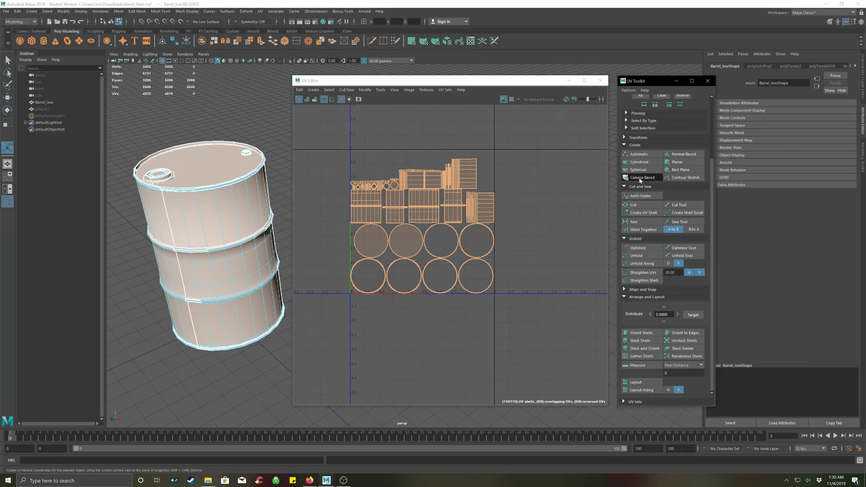
pyautogui.click(449, 255)
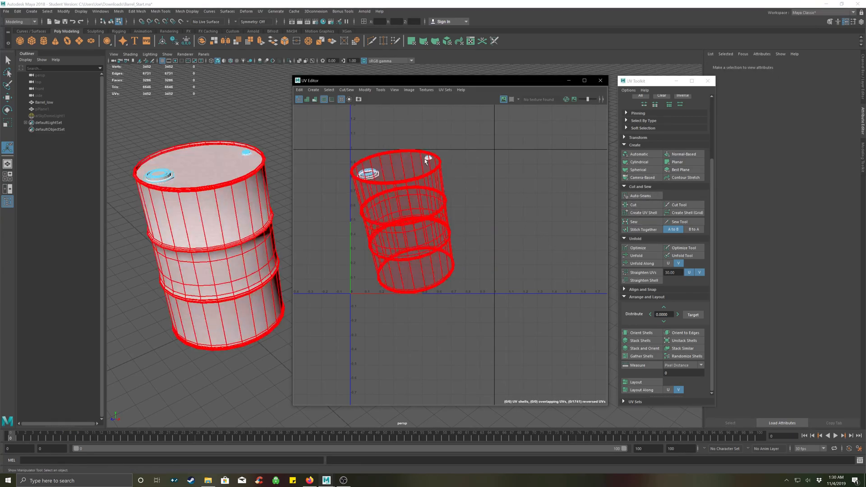
# Examine the projected shells of the barrel body and both lid caps in the UV layout.
pyautogui.click(437, 203)
pyautogui.scroll(3, 436, 202)
pyautogui.keyDown('alt'); pyautogui.moveTo(443, 170); pyautogui.dragTo(537, 220, button='middle'); pyautogui.keyUp('alt')
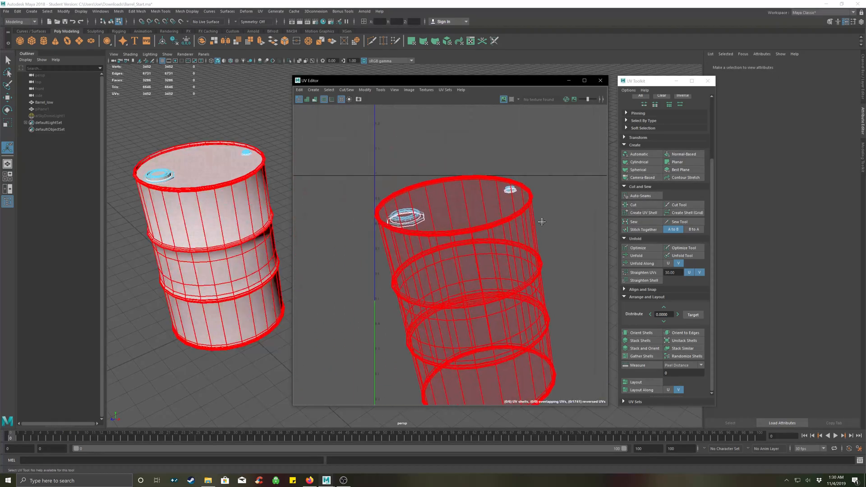
pyautogui.scroll(4, 413, 202)
pyautogui.scroll(3, 442, 224)
pyautogui.keyDown('alt'); pyautogui.moveTo(442, 225); pyautogui.dragTo(467, 209, button='middle'); pyautogui.keyUp('alt')
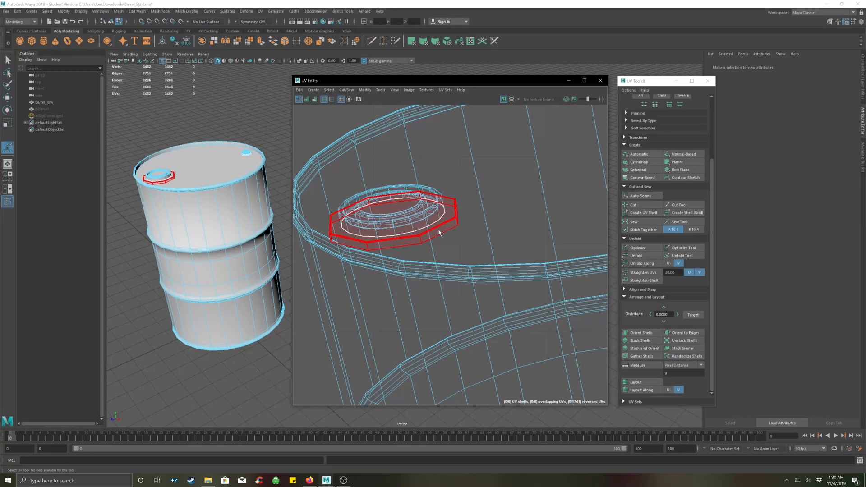
pyautogui.keyDown('alt'); pyautogui.moveTo(536, 212); pyautogui.dragTo(427, 234, button='middle'); pyautogui.keyUp('alt')
pyautogui.scroll(3, 533, 212)
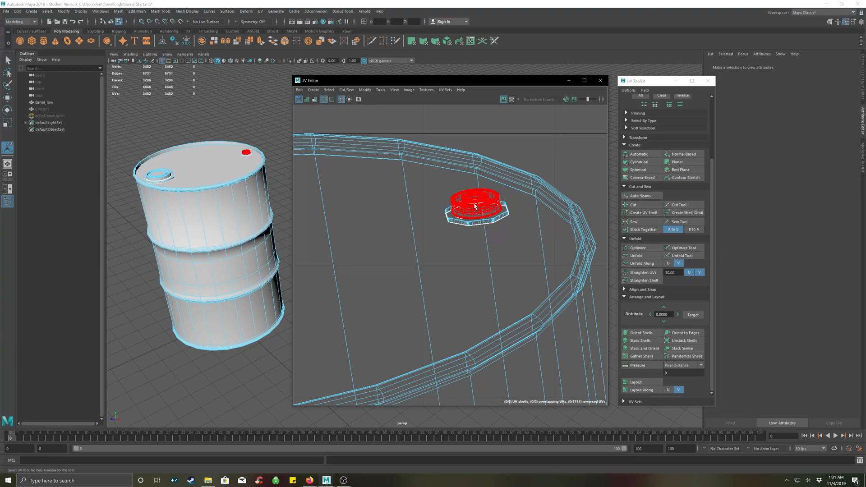
pyautogui.keyDown('alt'); pyautogui.moveTo(391, 269); pyautogui.dragTo(564, 193, button='middle'); pyautogui.keyUp('alt')
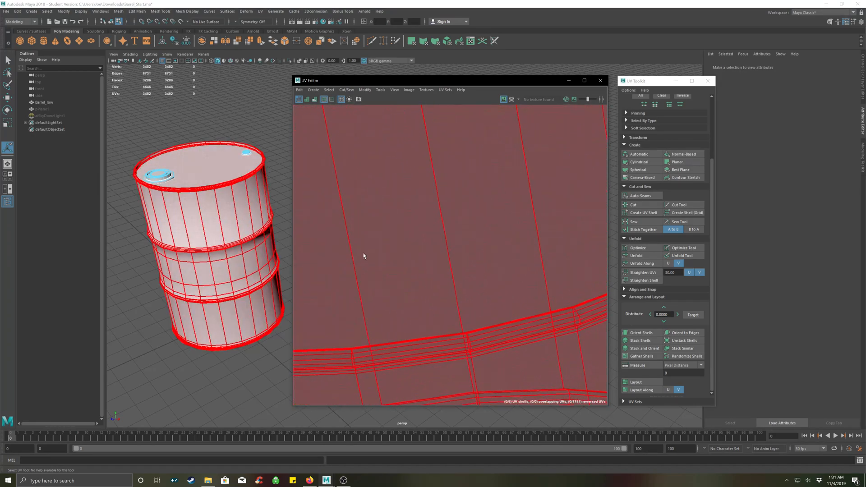
pyautogui.keyDown('alt'); pyautogui.moveTo(357, 256); pyautogui.dragTo(495, 234, button='middle'); pyautogui.keyUp('alt')
pyautogui.keyDown('alt'); pyautogui.moveTo(405, 241); pyautogui.dragTo(498, 226, button='middle'); pyautogui.keyUp('alt')
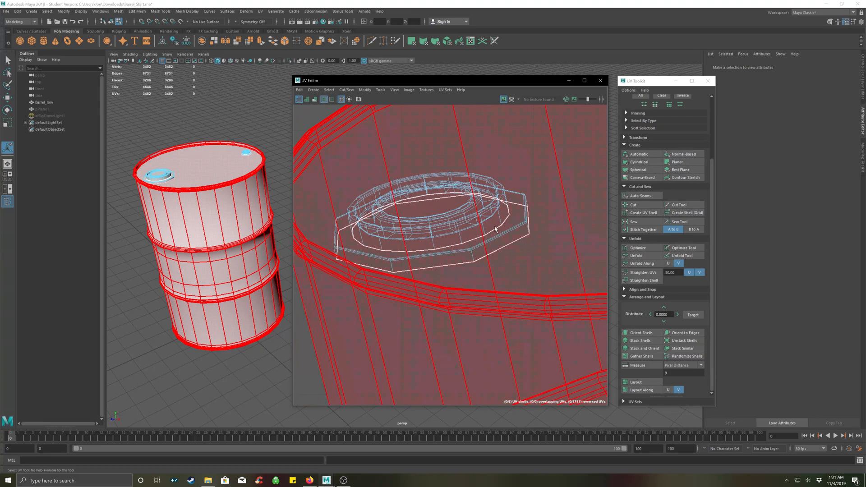
# Select the large cap's UV shell and move its geometry straight up off the barrel lid.
pyautogui.click(425, 232)
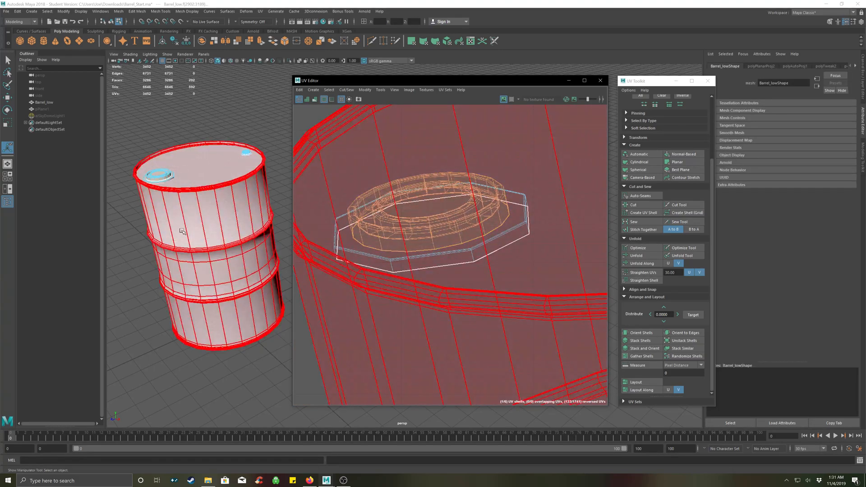
pyautogui.keyDown('alt'); pyautogui.moveTo(145, 201); pyautogui.dragTo(187, 228, button='middle'); pyautogui.keyUp('alt')
pyautogui.scroll(2, 183, 192)
pyautogui.scroll(3, 182, 193)
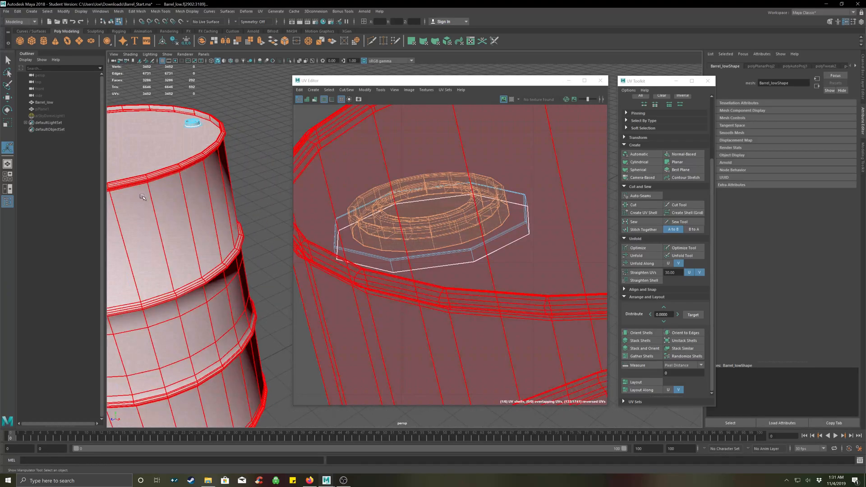
pyautogui.keyDown('alt'); pyautogui.moveTo(151, 198); pyautogui.dragTo(267, 210, button='middle'); pyautogui.keyUp('alt')
pyautogui.keyDown('alt'); pyautogui.moveTo(211, 207); pyautogui.dragTo(224, 212, button='middle'); pyautogui.keyUp('alt')
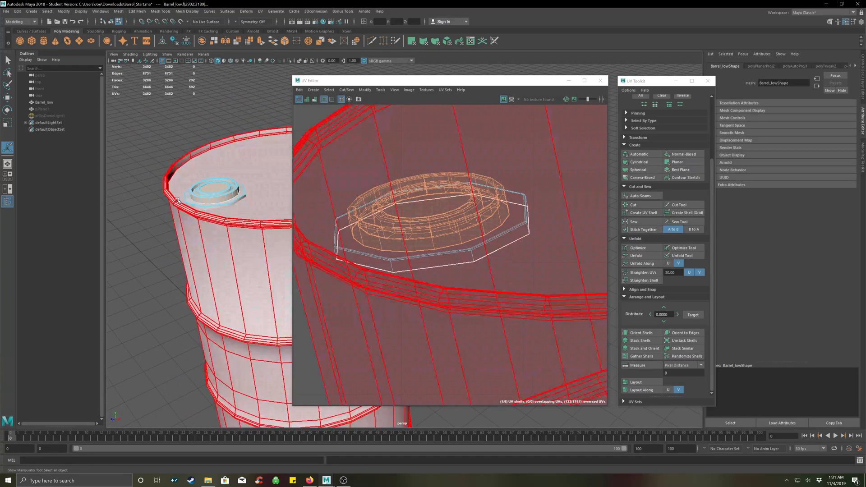
pyautogui.press('w')
pyautogui.moveTo(211, 169); pyautogui.dragTo(206, 84)
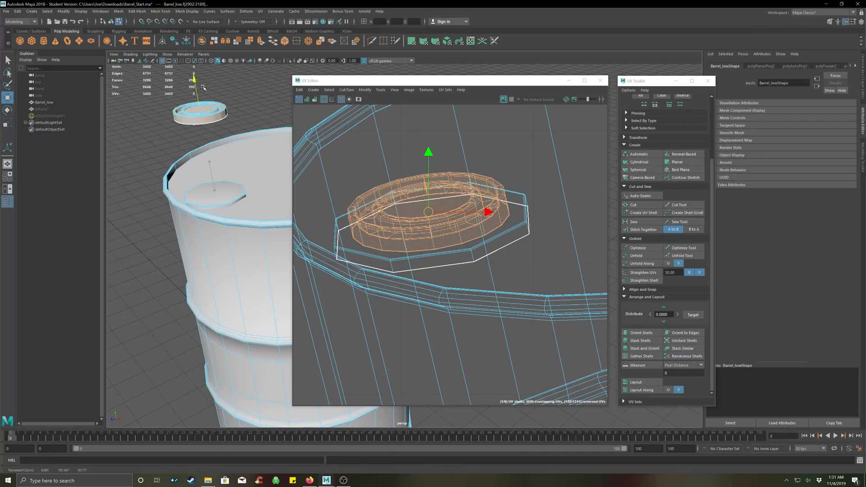
# Inspect the raised cap from below and from above, along with the lid area beneath it.
pyautogui.keyDown('alt'); pyautogui.moveTo(212, 209); pyautogui.dragTo(212, 176); pyautogui.keyUp('alt')
pyautogui.keyDown('alt'); pyautogui.moveTo(213, 176); pyautogui.dragTo(228, 301, button='middle'); pyautogui.keyUp('alt')
pyautogui.scroll(4, 227, 210)
pyautogui.scroll(1, 227, 210)
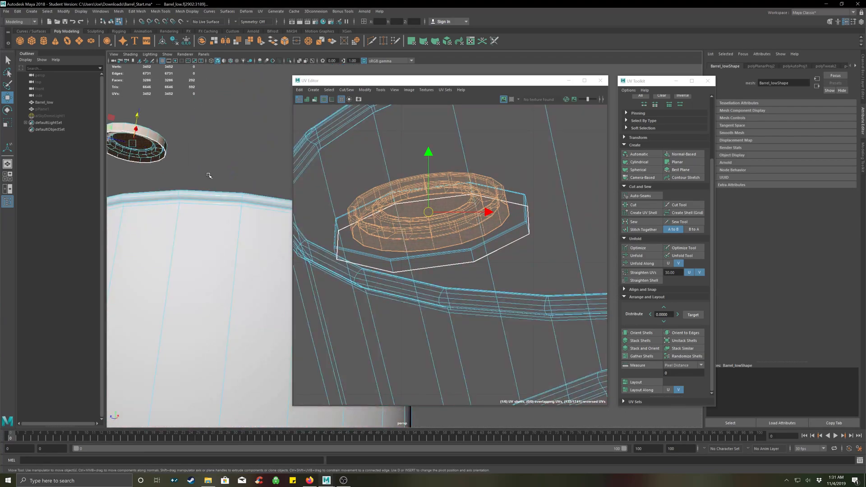
pyautogui.keyDown('alt'); pyautogui.moveTo(208, 174); pyautogui.dragTo(280, 217, button='middle'); pyautogui.keyUp('alt')
pyautogui.keyDown('alt'); pyautogui.moveTo(211, 215); pyautogui.dragTo(258, 201, button='middle'); pyautogui.keyUp('alt')
pyautogui.keyDown('alt'); pyautogui.moveTo(216, 257); pyautogui.dragTo(239, 230); pyautogui.keyUp('alt')
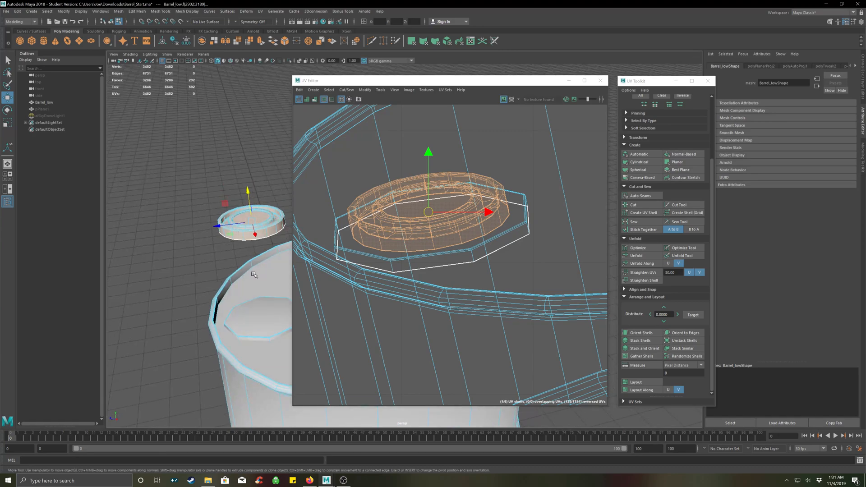
pyautogui.keyDown('alt'); pyautogui.moveTo(255, 277); pyautogui.dragTo(178, 232, button='middle'); pyautogui.keyUp('alt')
# Undo the large cap's upward move and clear the selection, keeping the whole barrel in view.
pyautogui.hotkey('ctrl', 'z')
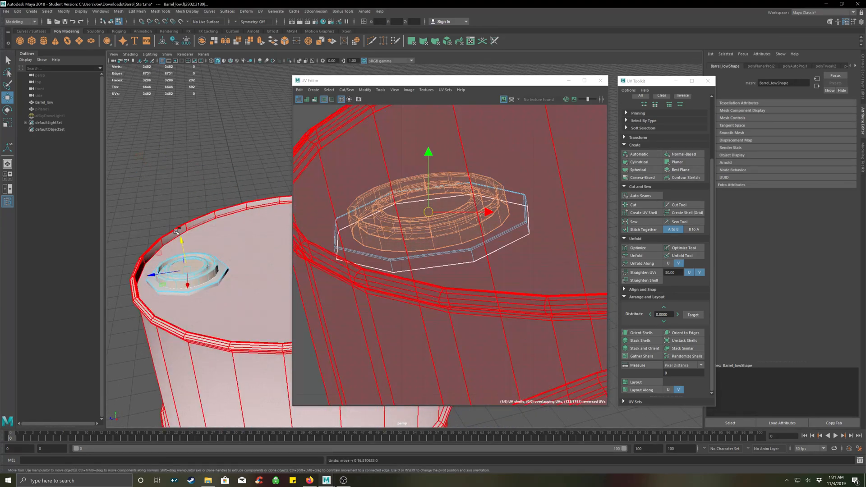
pyautogui.click(191, 200)
pyautogui.moveTo(193, 234)
pyautogui.keyDown('alt'); pyautogui.mouseDown()
pyautogui.moveTo(220, 234)
pyautogui.moveTo(199, 228)
pyautogui.mouseUp(); pyautogui.keyUp('alt')
pyautogui.scroll(4, 199, 228)
pyautogui.scroll(-5, 199, 228)
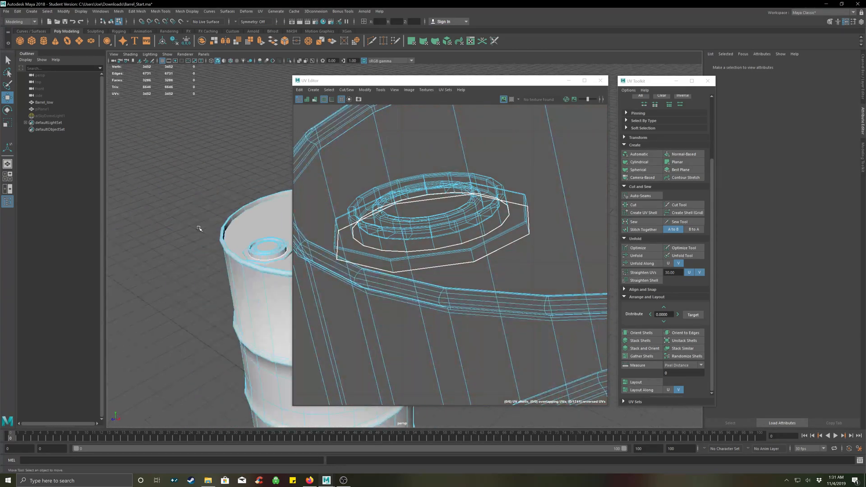
pyautogui.keyDown('alt'); pyautogui.moveTo(219, 247); pyautogui.dragTo(167, 210, button='middle'); pyautogui.keyUp('alt')
pyautogui.scroll(-3, 186, 235)
pyautogui.scroll(-6, 436, 211)
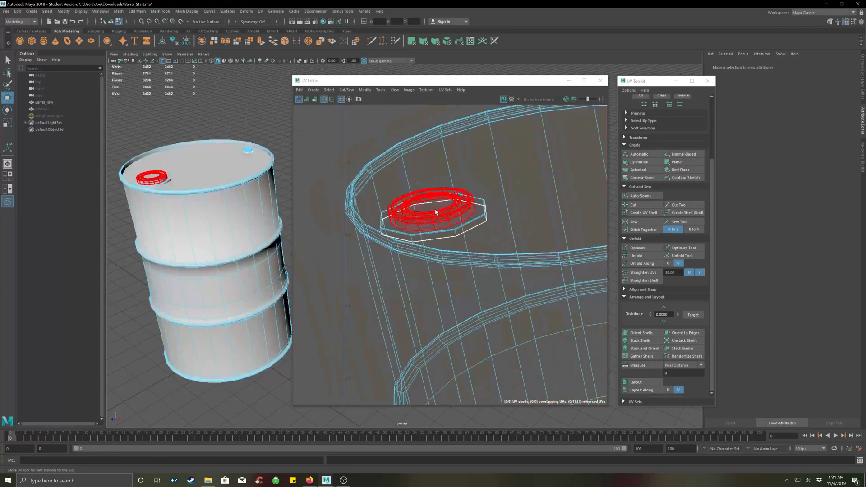
pyautogui.scroll(-3, 441, 218)
pyautogui.keyDown('alt'); pyautogui.moveTo(487, 232); pyautogui.dragTo(417, 206, button='middle'); pyautogui.keyUp('alt')
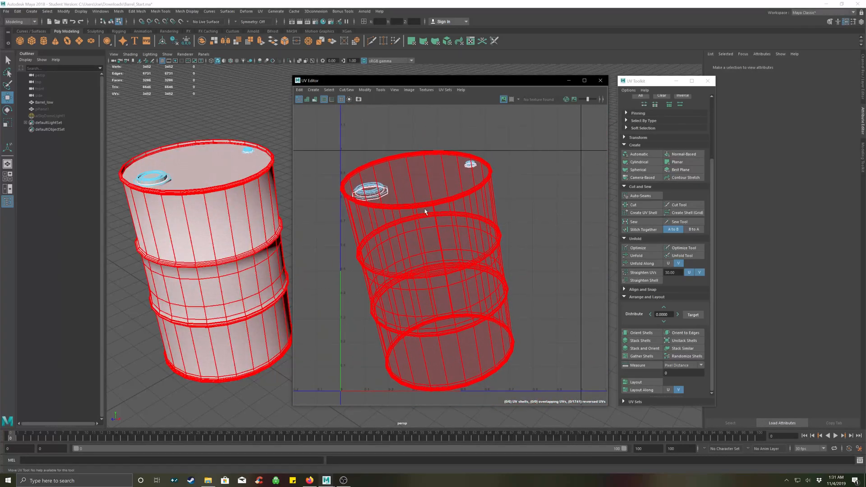
# Switch to UV Shell selection and select the main barrel body shell.
pyautogui.rightClick(525, 174)
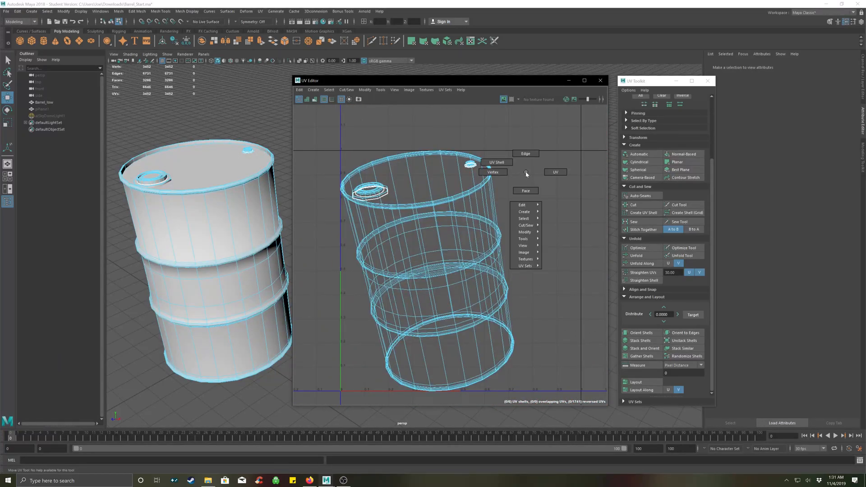
pyautogui.click(505, 162)
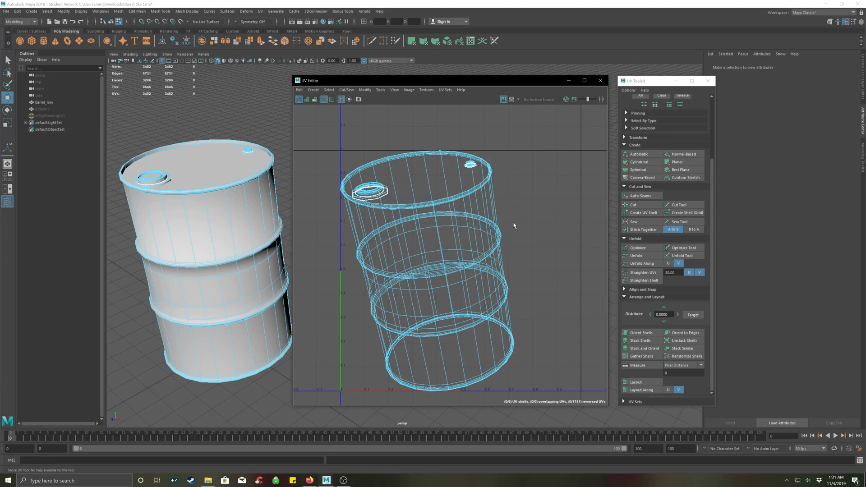
pyautogui.click(464, 249)
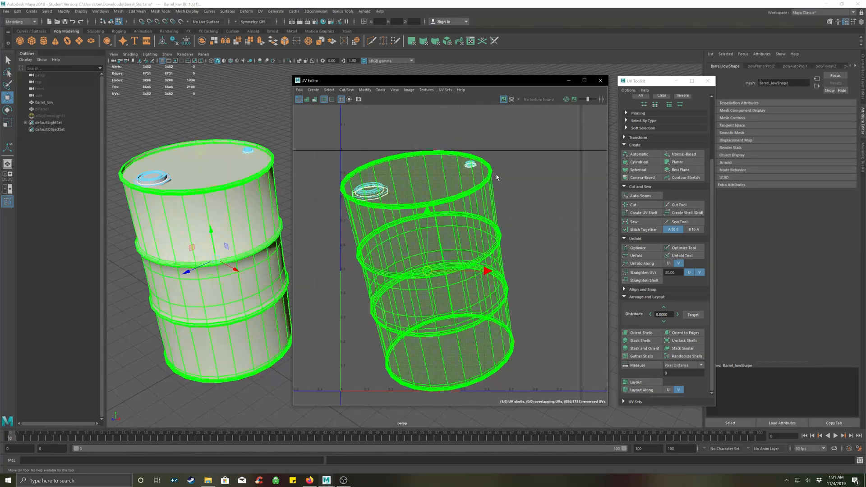
pyautogui.scroll(10, 407, 201)
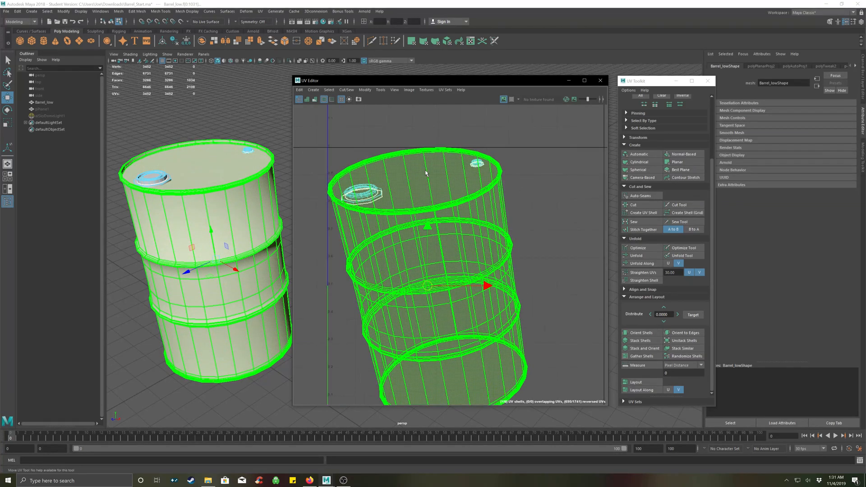
pyautogui.scroll(-6, 427, 155)
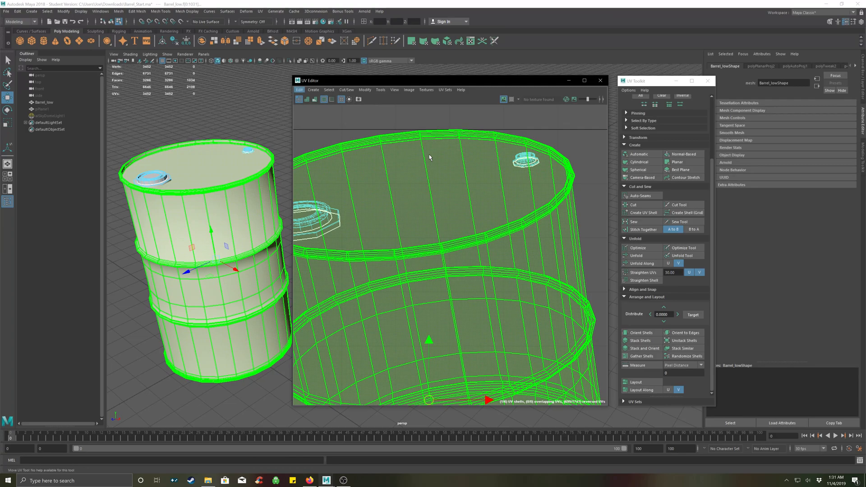
# Select the outer edge loop around the barrel's top rim and cut the UVs along it.
pyautogui.scroll(5, 168, 147)
pyautogui.keyDown('alt'); pyautogui.moveTo(168, 147); pyautogui.dragTo(314, 238, button='middle'); pyautogui.keyUp('alt')
pyautogui.scroll(5, 184, 187)
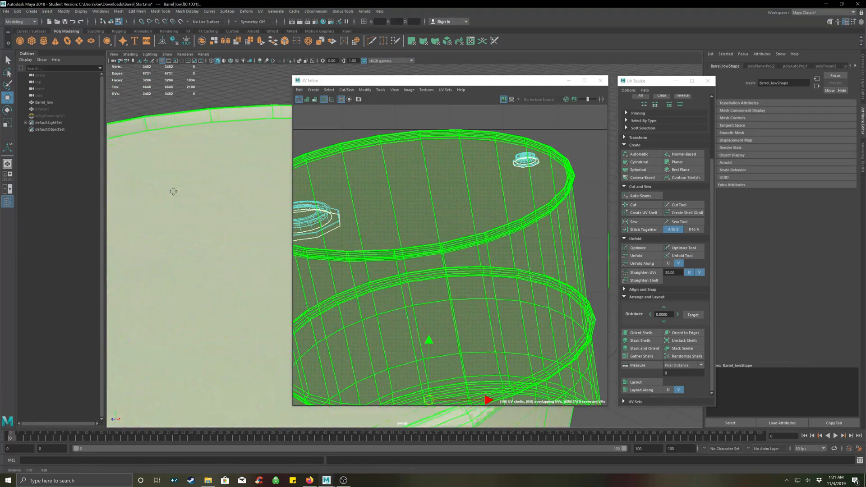
pyautogui.scroll(-2, 244, 229)
pyautogui.rightClick(189, 210)
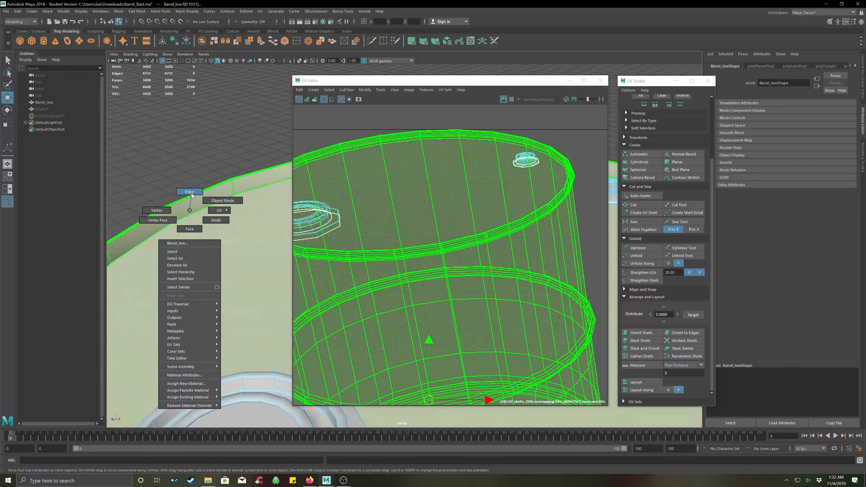
pyautogui.click(192, 195)
pyautogui.click(189, 201)
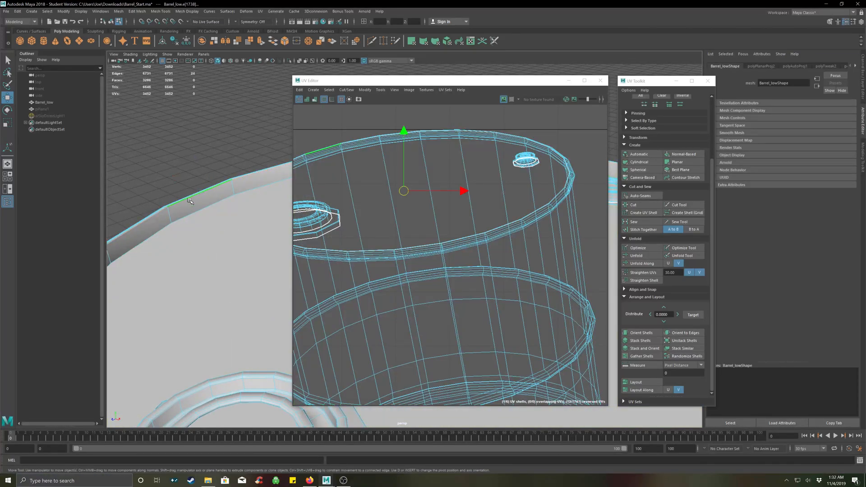
pyautogui.click(642, 208)
pyautogui.scroll(-3, 467, 229)
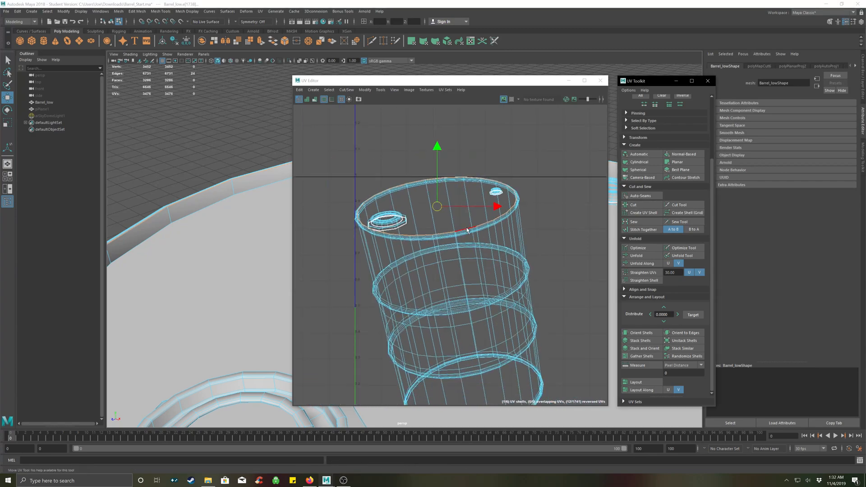
pyautogui.moveTo(203, 262)
pyautogui.keyDown('alt'); pyautogui.mouseDown()
pyautogui.moveTo(168, 184)
pyautogui.moveTo(215, 251)
pyautogui.mouseUp(); pyautogui.keyUp('alt')
pyautogui.scroll(-3, 215, 250)
pyautogui.scroll(-6, 215, 250)
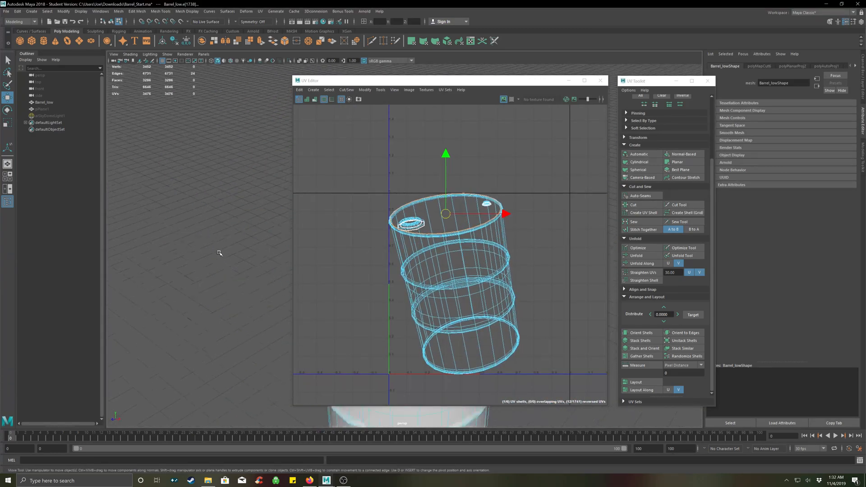
# Select the outer edge loop around the barrel's bottom rim and cut the UVs along it.
pyautogui.keyDown('alt'); pyautogui.moveTo(225, 296); pyautogui.dragTo(226, 211); pyautogui.keyUp('alt')
pyautogui.scroll(5, 226, 212)
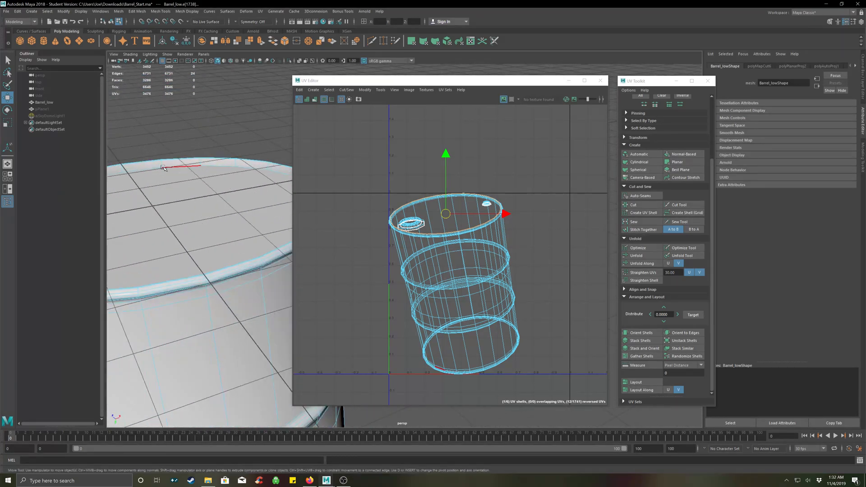
pyautogui.keyDown('alt'); pyautogui.moveTo(133, 162); pyautogui.dragTo(298, 213, button='middle'); pyautogui.keyUp('alt')
pyautogui.keyDown('alt'); pyautogui.moveTo(181, 221); pyautogui.dragTo(259, 228, button='middle'); pyautogui.keyUp('alt')
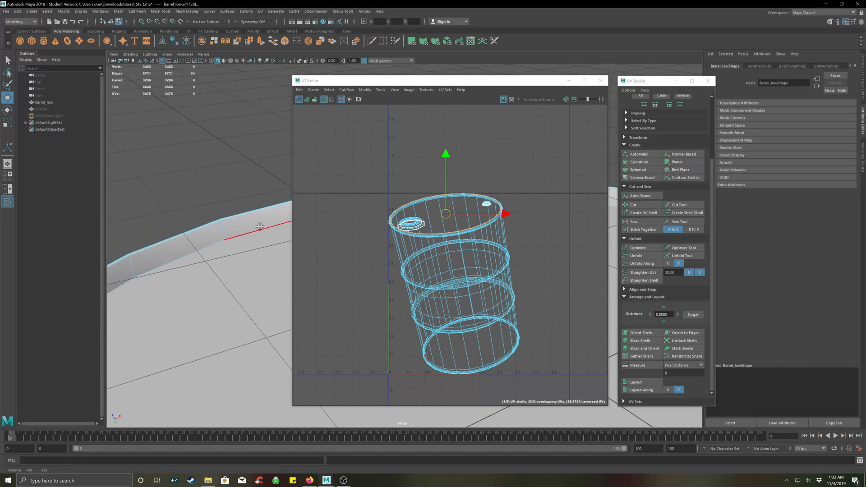
pyautogui.doubleClick(231, 218)
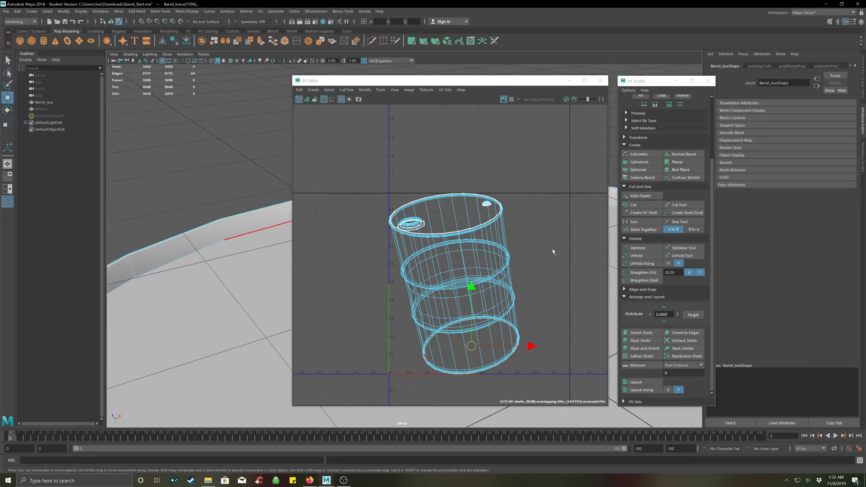
pyautogui.click(643, 206)
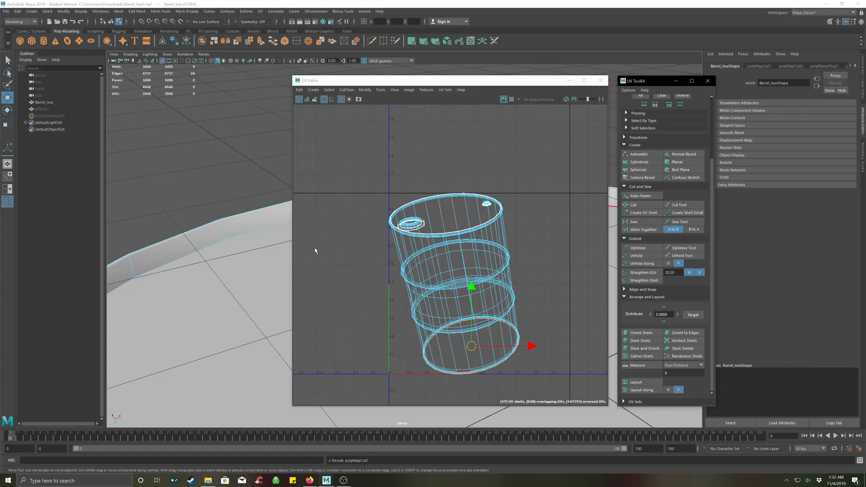
# Select the vertical edge loop running down the barrel's side next to the large cap.
pyautogui.keyDown('alt'); pyautogui.moveTo(239, 194); pyautogui.dragTo(210, 291); pyautogui.keyUp('alt')
pyautogui.scroll(4, 221, 187)
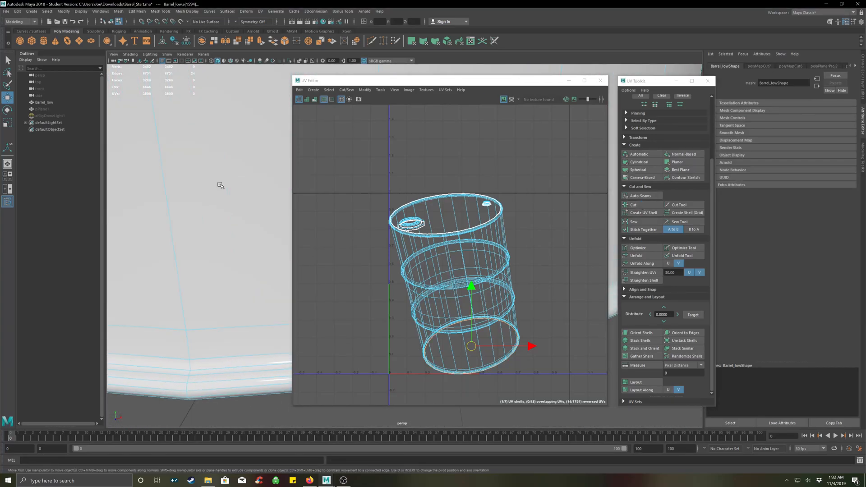
pyautogui.scroll(-5, 222, 188)
pyautogui.keyDown('alt'); pyautogui.moveTo(226, 157); pyautogui.dragTo(187, 273, button='middle'); pyautogui.keyUp('alt')
pyautogui.scroll(-5, 235, 205)
pyautogui.keyDown('alt'); pyautogui.moveTo(264, 194); pyautogui.dragTo(141, 243, button='middle'); pyautogui.keyUp('alt')
pyautogui.keyDown('alt'); pyautogui.moveTo(209, 221); pyautogui.dragTo(244, 246); pyautogui.keyUp('alt')
pyautogui.moveTo(244, 231)
pyautogui.keyDown('alt'); pyautogui.mouseDown(button='middle')
pyautogui.moveTo(253, 214)
pyautogui.moveTo(236, 232)
pyautogui.mouseUp(button='middle'); pyautogui.keyUp('alt')
pyautogui.moveTo(228, 252)
pyautogui.keyDown('alt'); pyautogui.mouseDown()
pyautogui.moveTo(203, 250)
pyautogui.moveTo(224, 251)
pyautogui.mouseUp(); pyautogui.keyUp('alt')
pyautogui.keyDown('alt'); pyautogui.moveTo(237, 284); pyautogui.dragTo(219, 258, button='middle'); pyautogui.keyUp('alt')
pyautogui.keyDown('alt'); pyautogui.moveTo(219, 258); pyautogui.dragTo(234, 247); pyautogui.keyUp('alt')
pyautogui.click(234, 247)
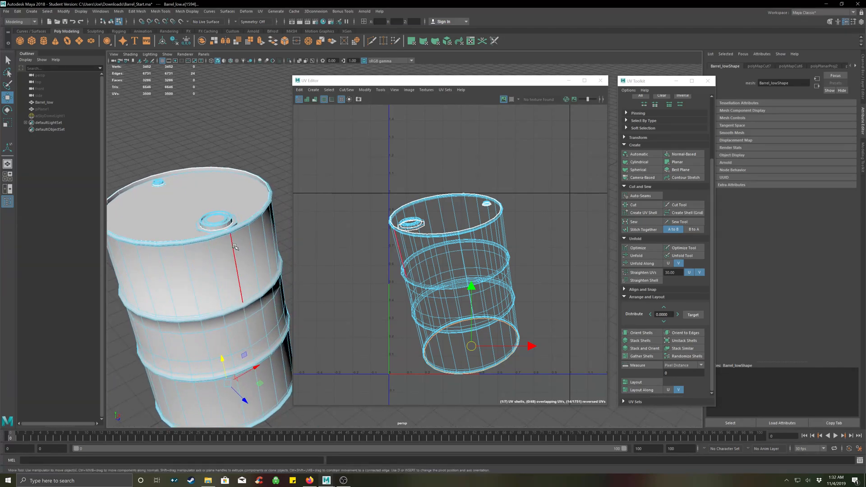
pyautogui.doubleClick(234, 246)
# Deselect the extra edges of the vertical loop that lie beyond the barrel's side wall.
pyautogui.keyDown('alt'); pyautogui.moveTo(243, 292); pyautogui.dragTo(148, 228); pyautogui.keyUp('alt')
pyautogui.keyDown('alt'); pyautogui.moveTo(220, 232); pyautogui.dragTo(306, 216); pyautogui.keyUp('alt')
pyautogui.keyDown('alt'); pyautogui.moveTo(236, 208); pyautogui.dragTo(305, 205); pyautogui.keyUp('alt')
pyautogui.keyDown('alt'); pyautogui.moveTo(258, 189); pyautogui.dragTo(196, 203, button='middle'); pyautogui.keyUp('alt')
pyautogui.moveTo(196, 203)
pyautogui.keyDown('alt'); pyautogui.mouseDown()
pyautogui.moveTo(167, 224)
pyautogui.moveTo(197, 213)
pyautogui.mouseUp(); pyautogui.keyUp('alt')
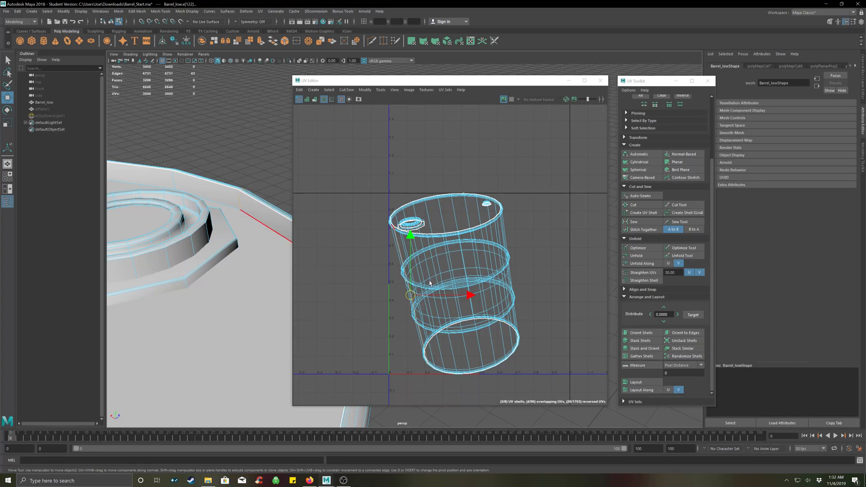
pyautogui.scroll(10, 380, 260)
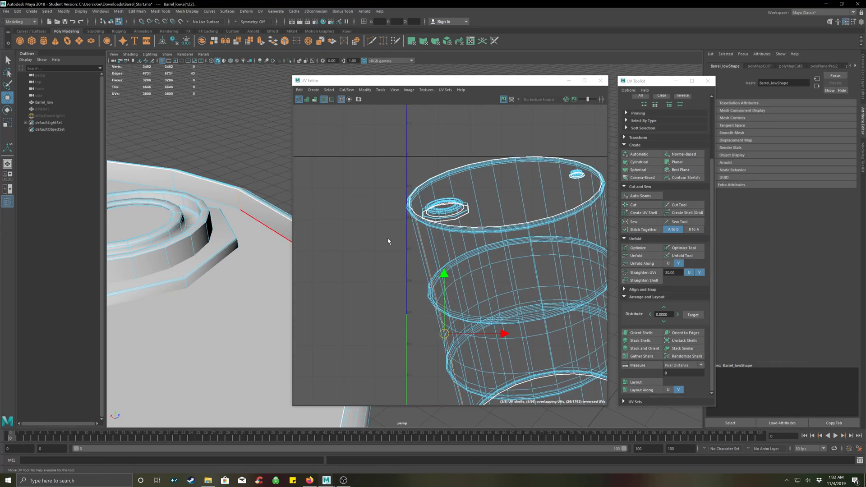
pyautogui.scroll(2, 417, 225)
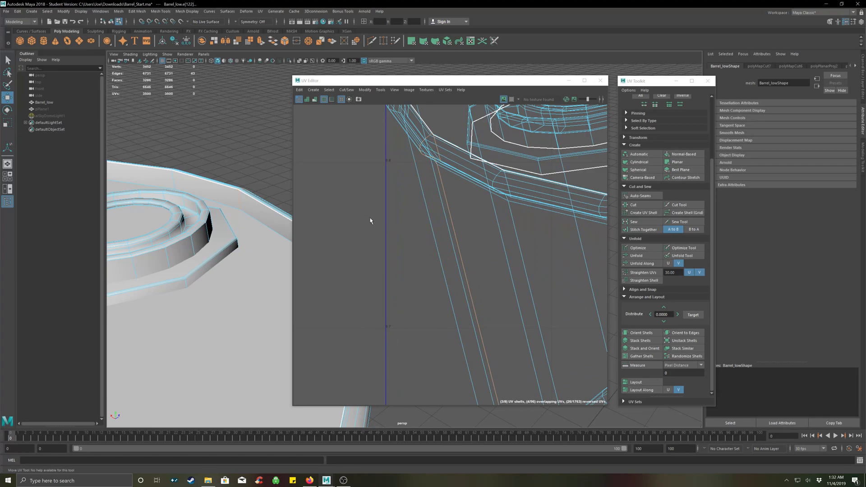
pyautogui.click(458, 230)
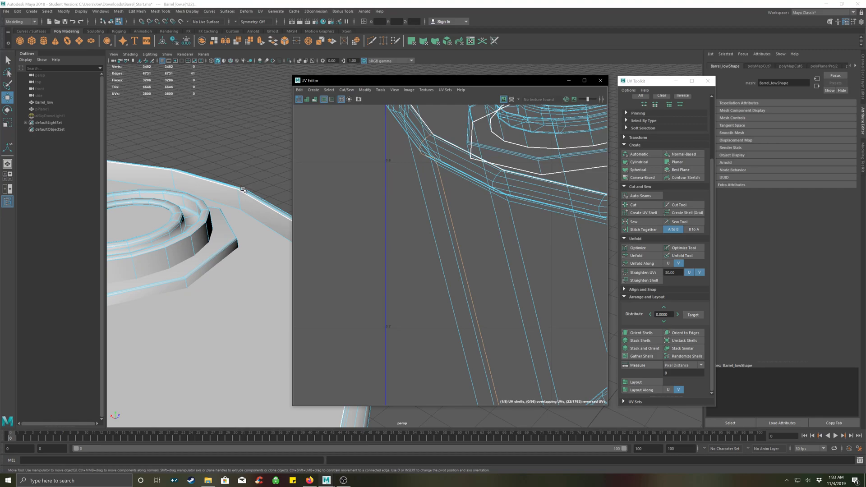
# Cut the UVs along the selected vertical edges down the barrel's side.
pyautogui.scroll(-10, 255, 175)
pyautogui.moveTo(262, 243)
pyautogui.keyDown('alt'); pyautogui.mouseDown(button='middle')
pyautogui.moveTo(128, 185)
pyautogui.moveTo(248, 240)
pyautogui.moveTo(270, 230)
pyautogui.mouseUp(button='middle'); pyautogui.keyUp('alt')
pyautogui.scroll(-1, 271, 230)
pyautogui.keyDown('alt'); pyautogui.moveTo(270, 231); pyautogui.dragTo(198, 240); pyautogui.keyUp('alt')
pyautogui.keyDown('alt'); pyautogui.moveTo(277, 156); pyautogui.dragTo(235, 240, button='middle'); pyautogui.keyUp('alt')
pyautogui.keyDown('alt'); pyautogui.moveTo(236, 239); pyautogui.dragTo(215, 224); pyautogui.keyUp('alt')
pyautogui.scroll(3, 214, 224)
pyautogui.scroll(3, 207, 224)
pyautogui.keyDown('alt'); pyautogui.moveTo(189, 223); pyautogui.dragTo(257, 230, button='middle'); pyautogui.keyUp('alt')
pyautogui.keyDown('alt'); pyautogui.moveTo(257, 231); pyautogui.dragTo(253, 262); pyautogui.keyUp('alt')
pyautogui.keyDown('alt'); pyautogui.moveTo(264, 217); pyautogui.dragTo(302, 296, button='middle'); pyautogui.keyUp('alt')
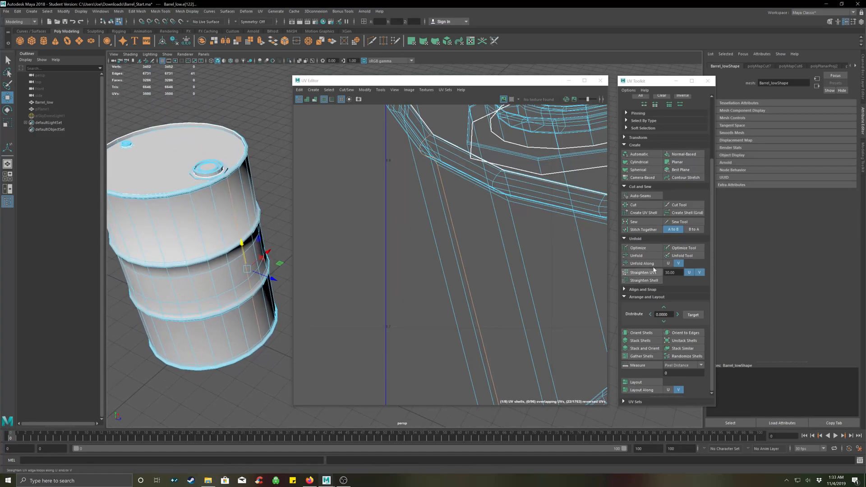
pyautogui.click(642, 205)
# Select all of the barrel's UV shells, unfold them and lay them out, clearing the selection at the end.
pyautogui.scroll(-5, 433, 226)
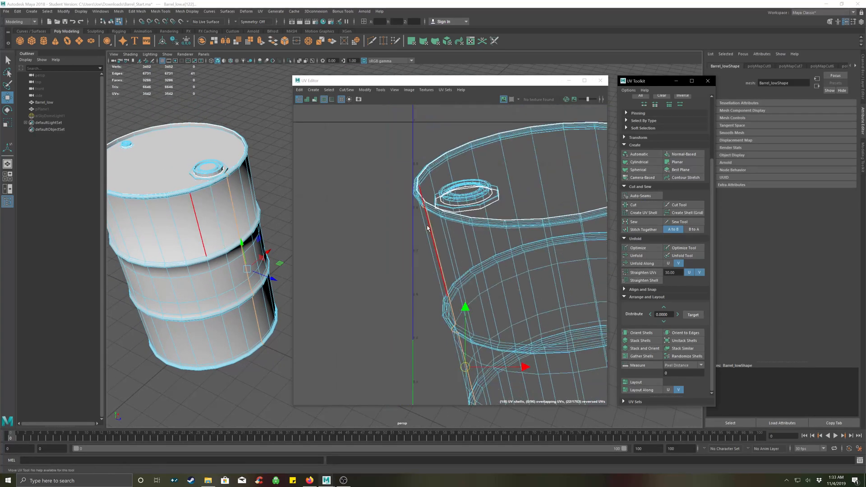
pyautogui.scroll(-2, 431, 230)
pyautogui.keyDown('alt'); pyautogui.moveTo(496, 237); pyautogui.dragTo(424, 216, button='middle'); pyautogui.keyUp('alt')
pyautogui.rightClick(458, 175)
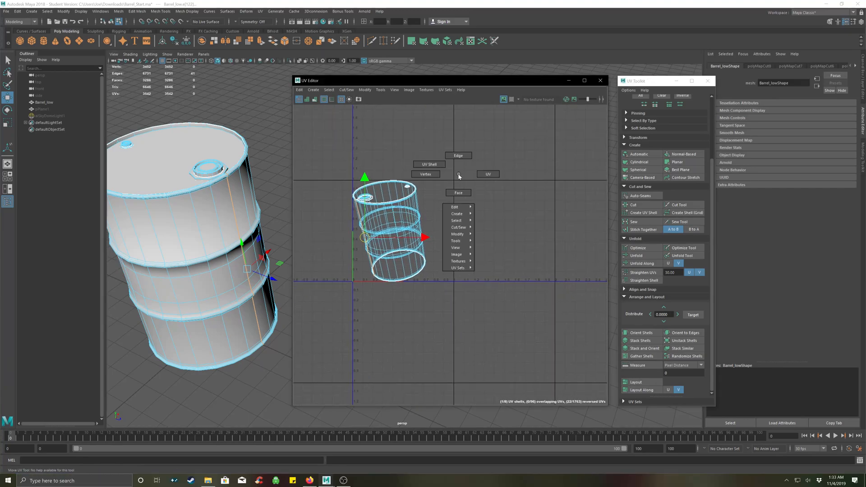
pyautogui.click(434, 166)
pyautogui.moveTo(318, 328); pyautogui.dragTo(318, 327)
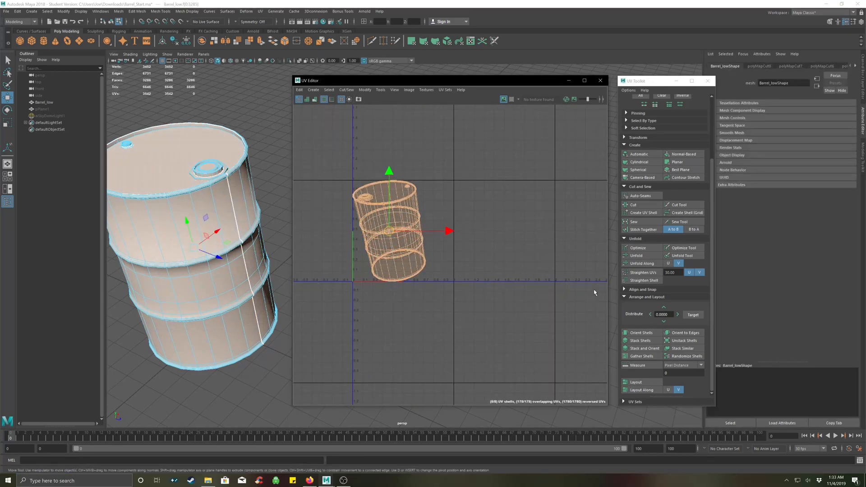
pyautogui.click(643, 255)
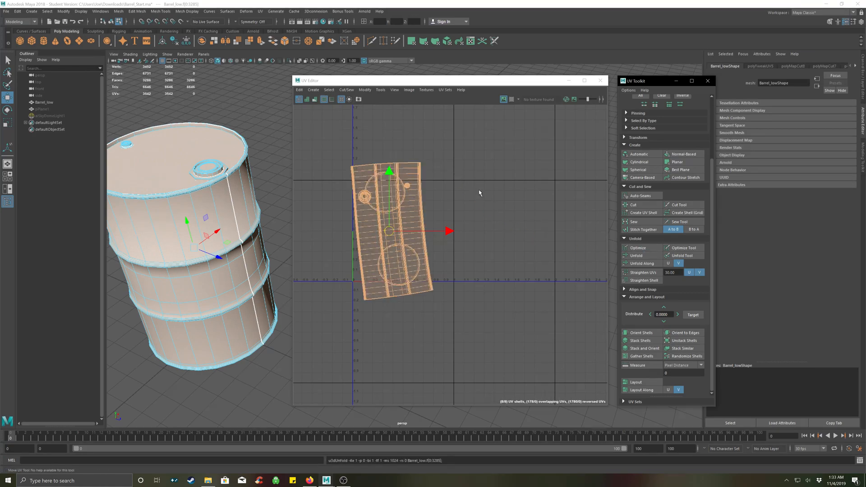
pyautogui.click(645, 381)
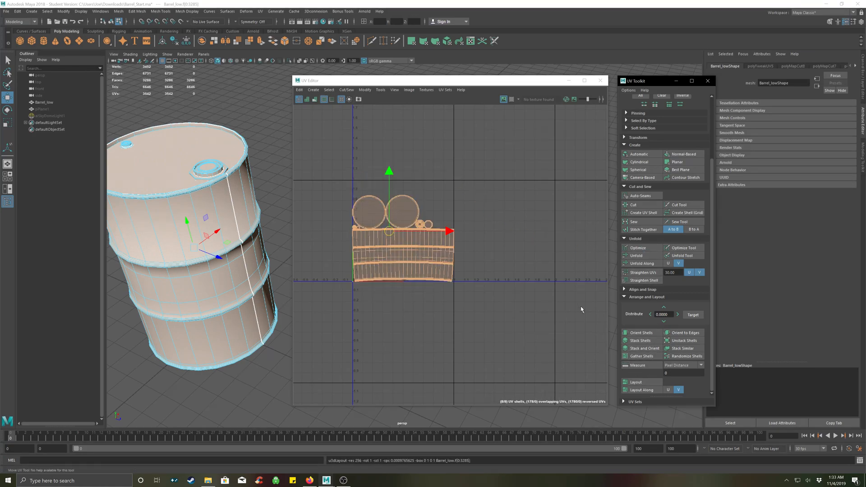
pyautogui.click(508, 199)
# Examine the laid-out shells of the lid, base, side wall and both caps in the UV layout.
pyautogui.scroll(5, 396, 217)
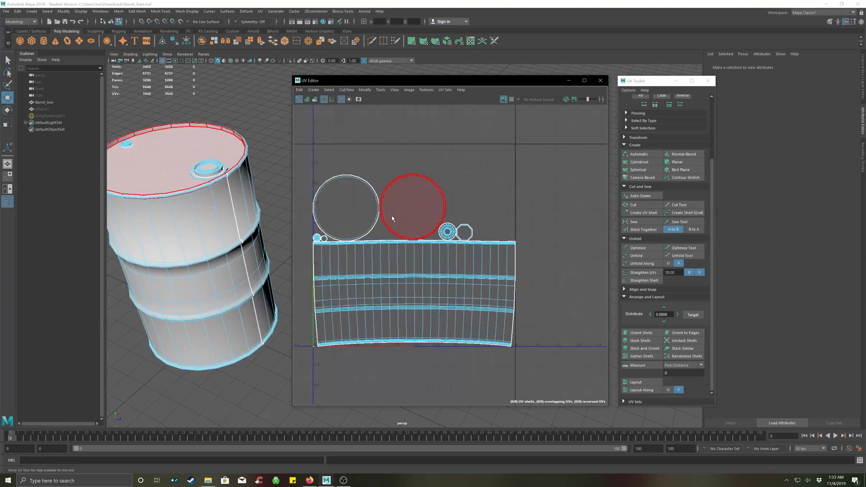
pyautogui.scroll(2, 505, 181)
pyautogui.scroll(3, 433, 230)
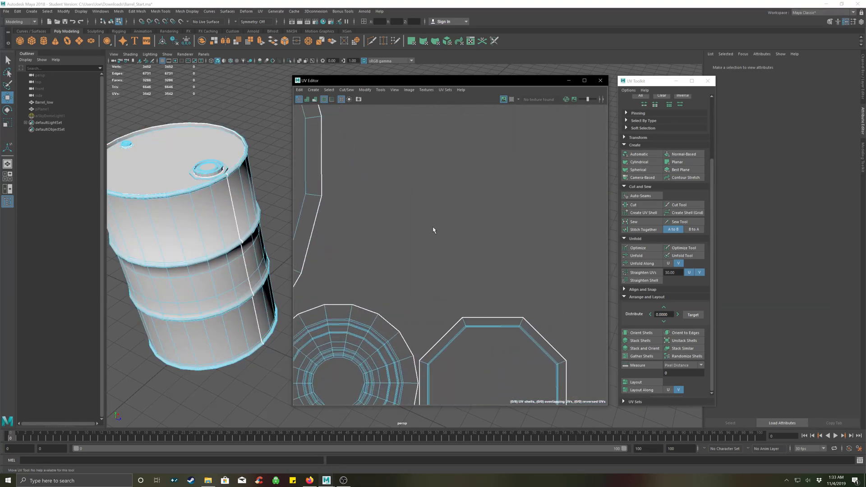
pyautogui.scroll(-4, 445, 250)
pyautogui.scroll(-6, 393, 229)
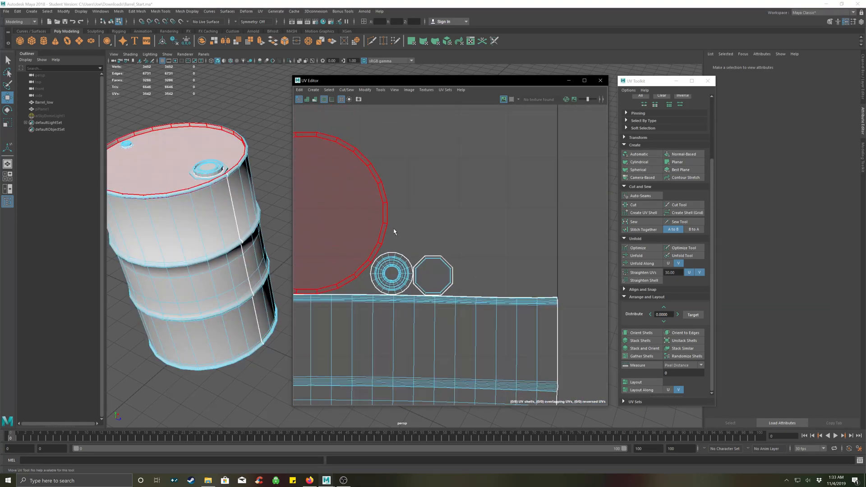
pyautogui.keyDown('alt'); pyautogui.moveTo(338, 251); pyautogui.dragTo(496, 237, button='middle'); pyautogui.keyUp('alt')
pyautogui.scroll(3, 388, 230)
pyautogui.scroll(3, 410, 238)
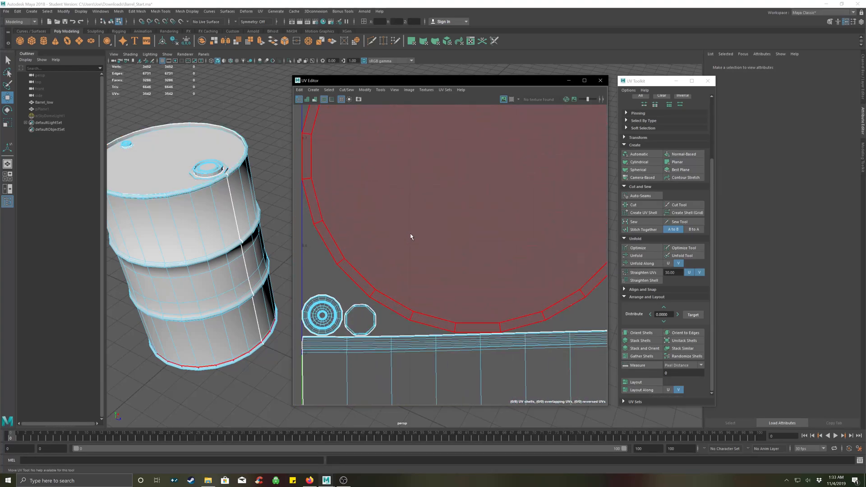
pyautogui.scroll(-1, 410, 236)
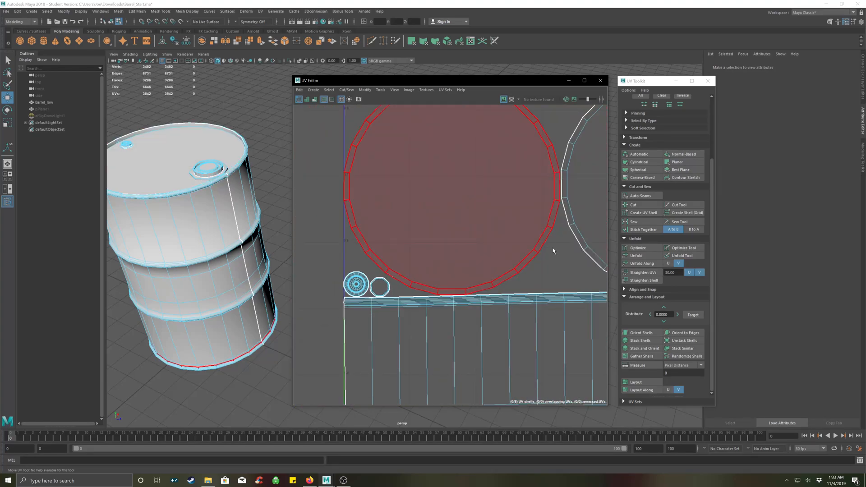
pyautogui.keyDown('alt'); pyautogui.moveTo(551, 251); pyautogui.dragTo(336, 250, button='middle'); pyautogui.keyUp('alt')
pyautogui.scroll(-3, 494, 236)
pyautogui.scroll(-3, 494, 235)
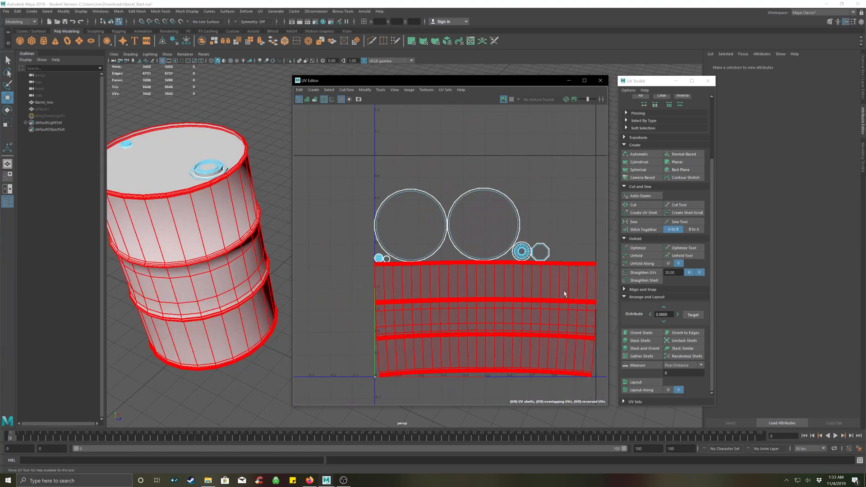
pyautogui.scroll(5, 405, 269)
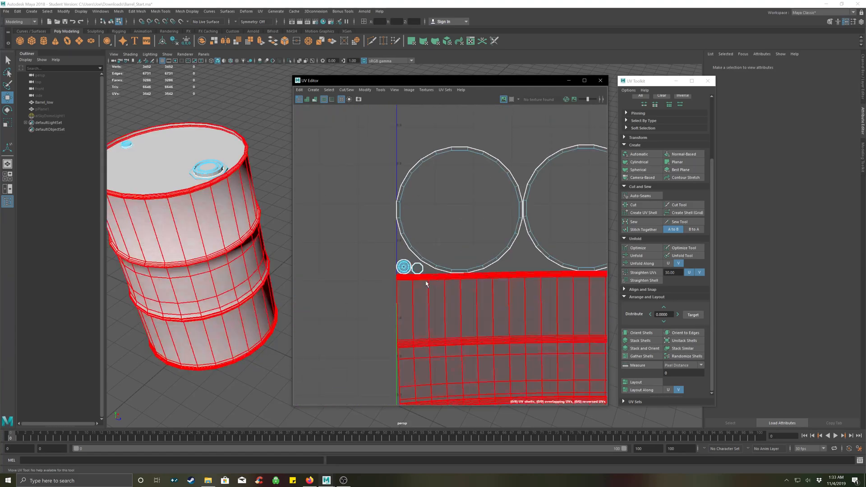
pyautogui.scroll(8, 360, 259)
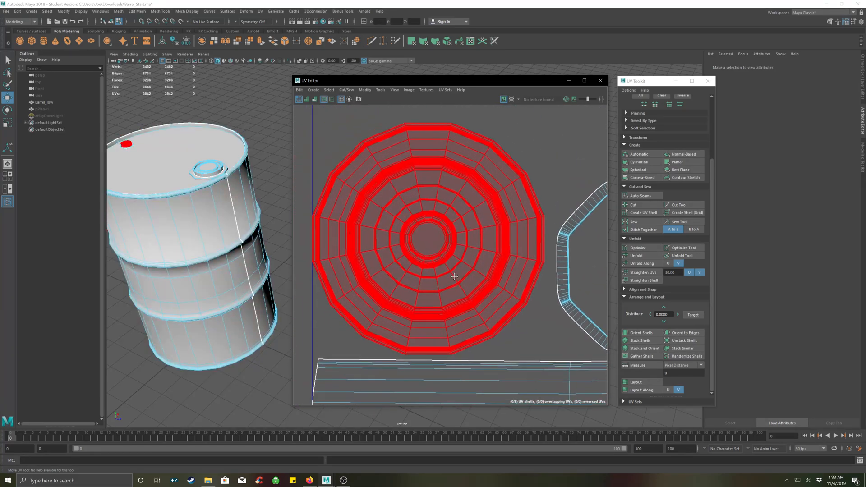
pyautogui.click(444, 261)
pyautogui.click(364, 150)
# Inspect the small cap's rings on the model from above and from the side.
pyautogui.keyDown('alt'); pyautogui.moveTo(209, 174); pyautogui.dragTo(211, 231); pyautogui.keyUp('alt')
pyautogui.scroll(-3, 211, 231)
pyautogui.keyDown('alt'); pyautogui.moveTo(334, 188); pyautogui.dragTo(316, 215, button='middle'); pyautogui.keyUp('alt')
pyautogui.keyDown('alt'); pyautogui.moveTo(239, 201); pyautogui.dragTo(260, 216, button='middle'); pyautogui.keyUp('alt')
pyautogui.scroll(3, 220, 213)
pyautogui.scroll(-5, 252, 217)
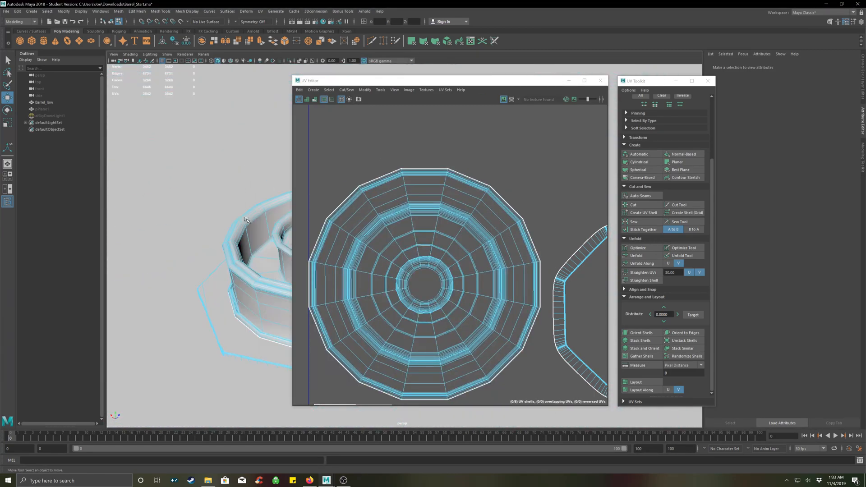
pyautogui.scroll(3, 232, 217)
pyautogui.keyDown('alt'); pyautogui.moveTo(234, 219); pyautogui.dragTo(234, 230); pyautogui.keyUp('alt')
pyautogui.keyDown('alt'); pyautogui.moveTo(244, 268); pyautogui.dragTo(245, 224, button='middle'); pyautogui.keyUp('alt')
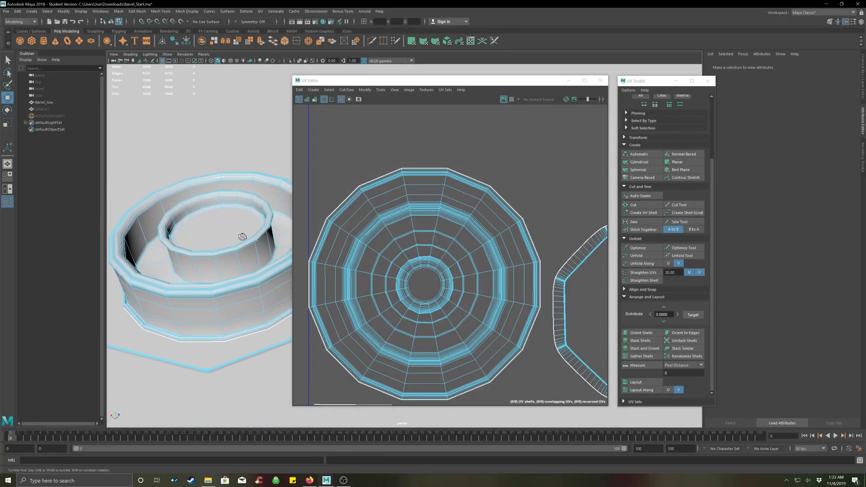
pyautogui.keyDown('alt'); pyautogui.moveTo(242, 237); pyautogui.dragTo(242, 239); pyautogui.keyUp('alt')
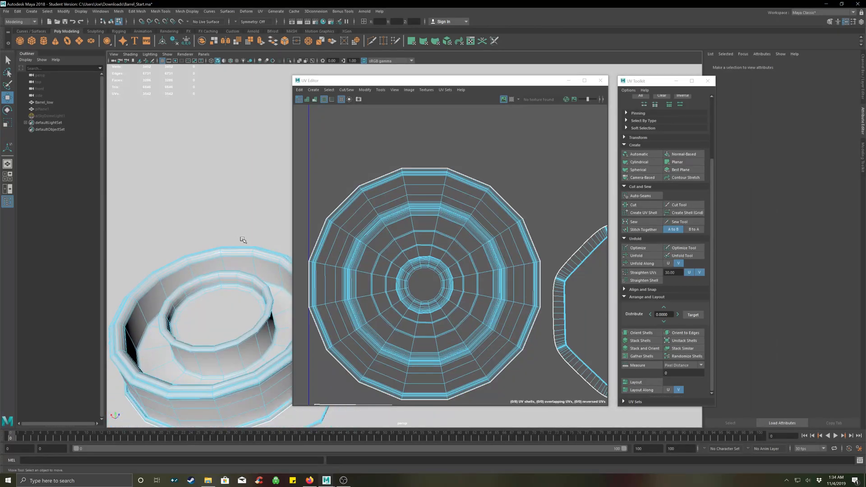
# Switch to edge selection, select the edge loops around the small cap's inner ring and cut the UVs along them.
pyautogui.rightClick(233, 266)
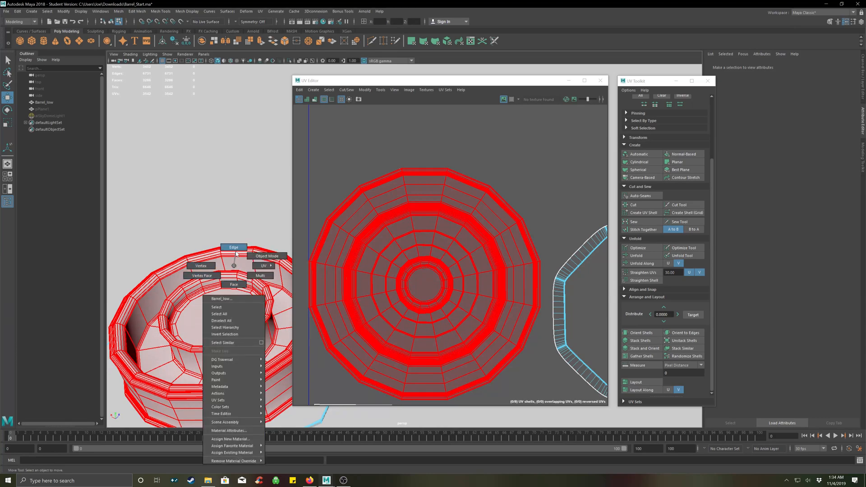
pyautogui.click(234, 254)
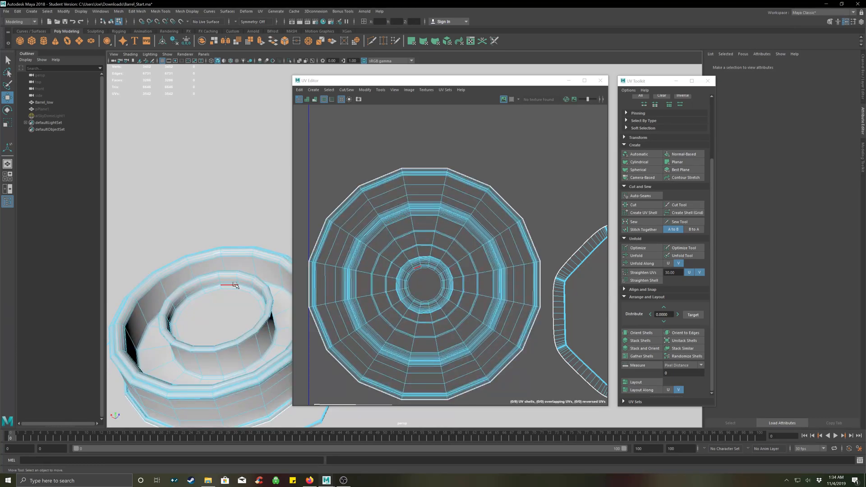
pyautogui.click(234, 285)
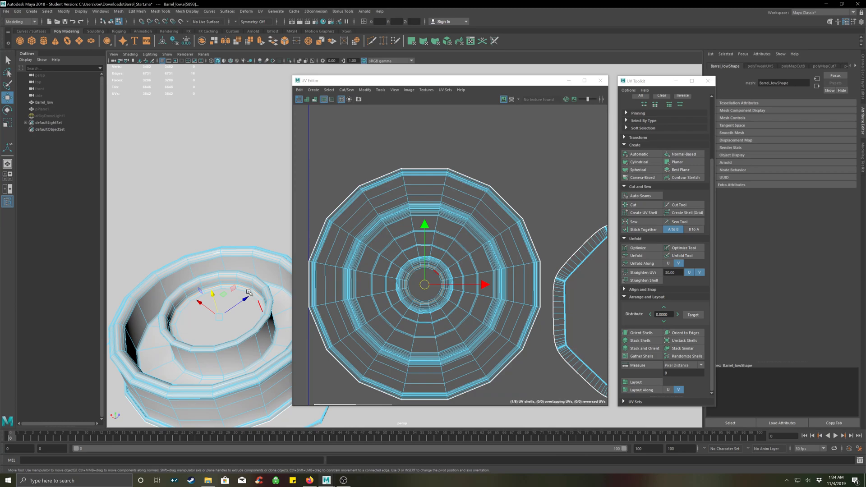
pyautogui.keyDown('alt'); pyautogui.moveTo(259, 319); pyautogui.dragTo(252, 317); pyautogui.keyUp('alt')
pyautogui.keyDown('alt'); pyautogui.moveTo(241, 247); pyautogui.dragTo(240, 304, button='middle'); pyautogui.keyUp('alt')
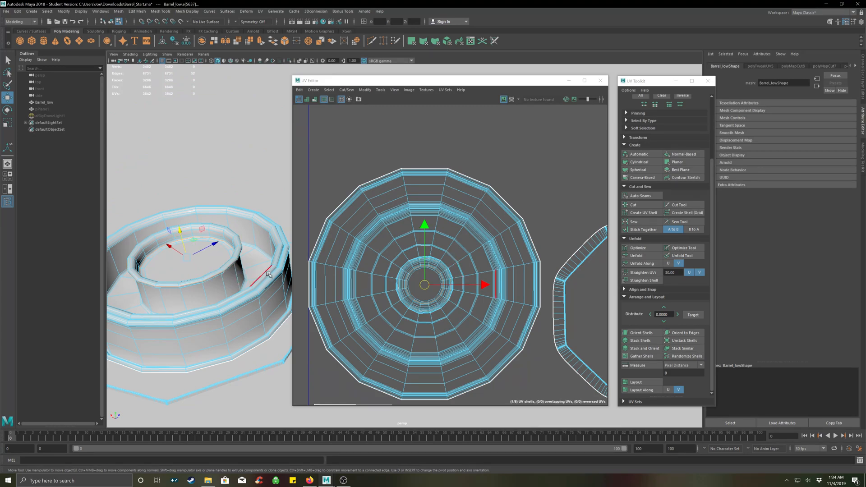
pyautogui.click(633, 205)
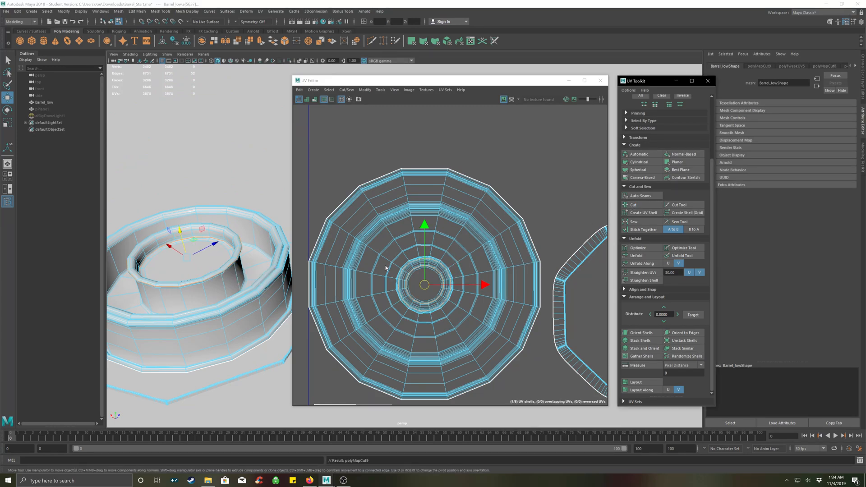
# Select the edge loop around the foot of the small cap's inner ring and cut the UVs along it.
pyautogui.scroll(8, 445, 257)
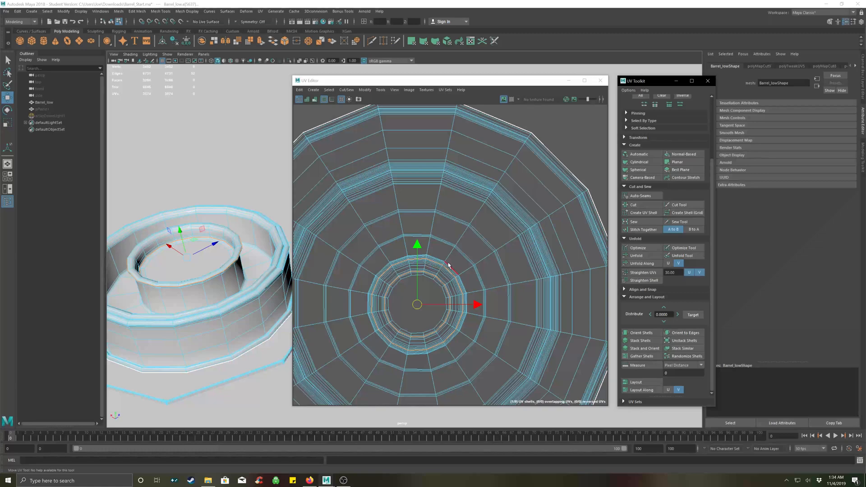
pyautogui.keyDown('alt'); pyautogui.moveTo(435, 292); pyautogui.dragTo(490, 185, button='middle'); pyautogui.keyUp('alt')
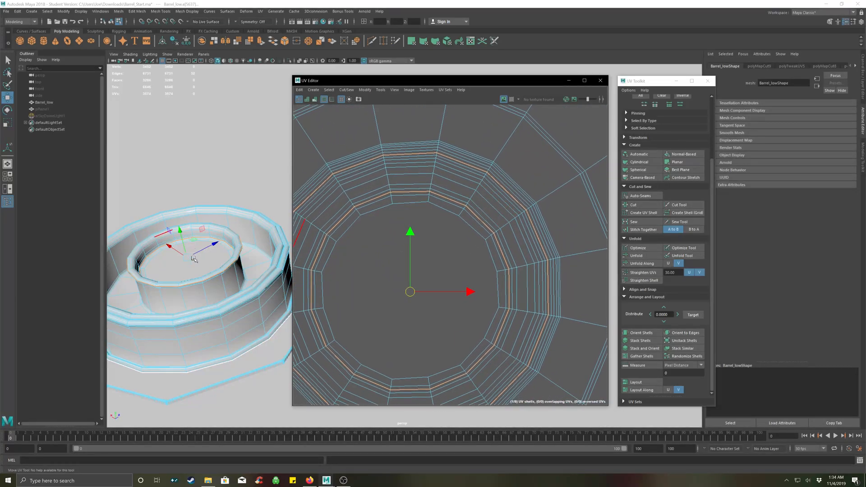
pyautogui.keyDown('alt'); pyautogui.moveTo(245, 281); pyautogui.dragTo(248, 273); pyautogui.keyUp('alt')
pyautogui.keyDown('alt'); pyautogui.moveTo(220, 260); pyautogui.dragTo(218, 274, button='middle'); pyautogui.keyUp('alt')
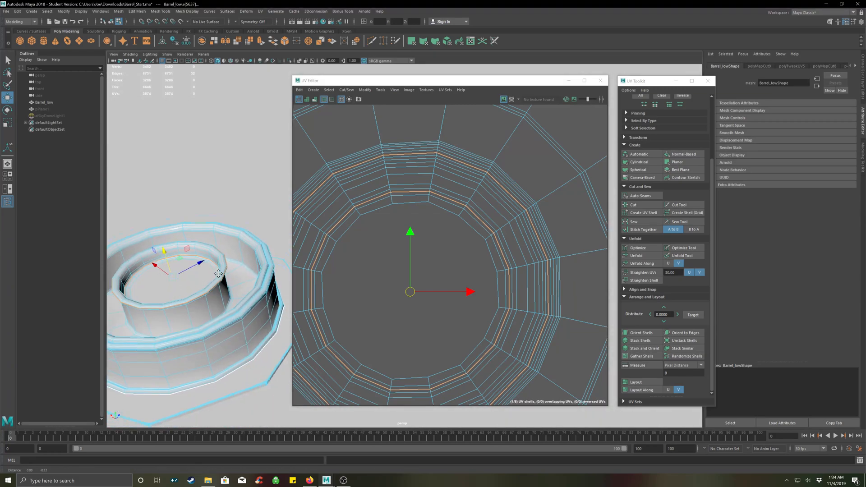
pyautogui.scroll(2, 217, 274)
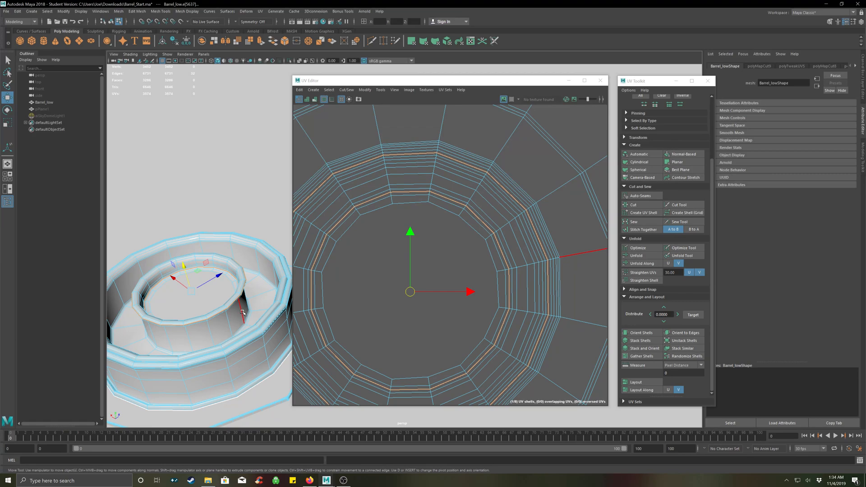
pyautogui.doubleClick(246, 316)
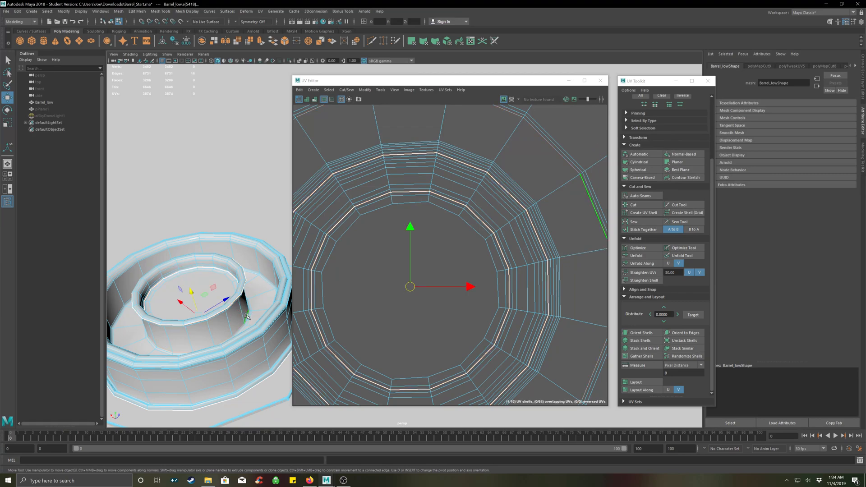
pyautogui.click(642, 205)
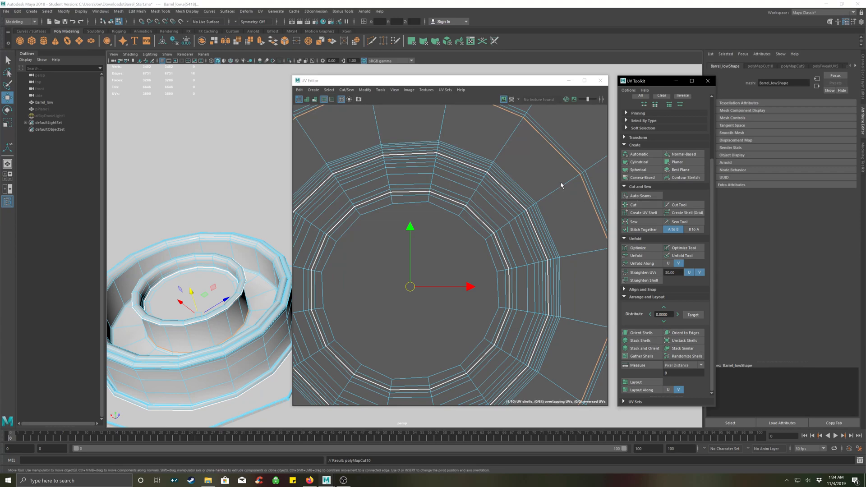
# Cut the UVs along one radial edge on the outer wall of the small cap's inner ring.
pyautogui.click(559, 187)
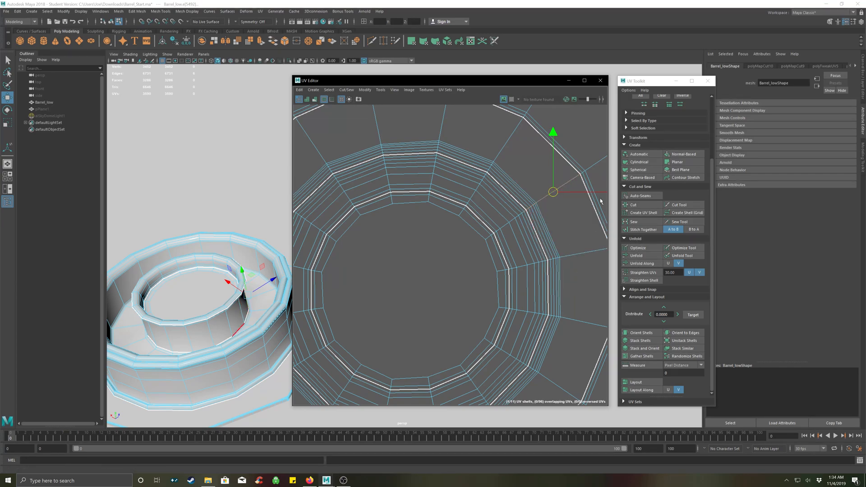
pyautogui.click(641, 207)
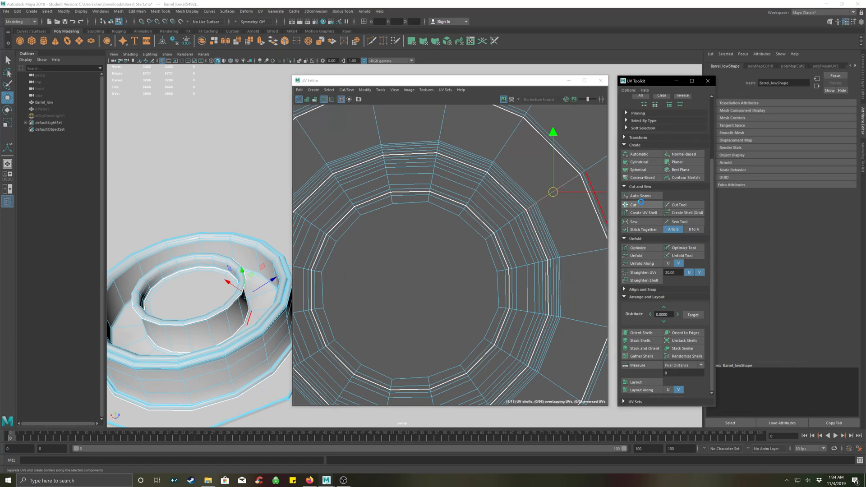
# Select the edge loop just inside the small cap's outer rim and cut the UVs along it.
pyautogui.scroll(-5, 523, 240)
pyautogui.keyDown('alt'); pyautogui.moveTo(522, 240); pyautogui.dragTo(464, 237, button='middle'); pyautogui.keyUp('alt')
pyautogui.keyDown('alt'); pyautogui.moveTo(263, 282); pyautogui.dragTo(257, 260, button='middle'); pyautogui.keyUp('alt')
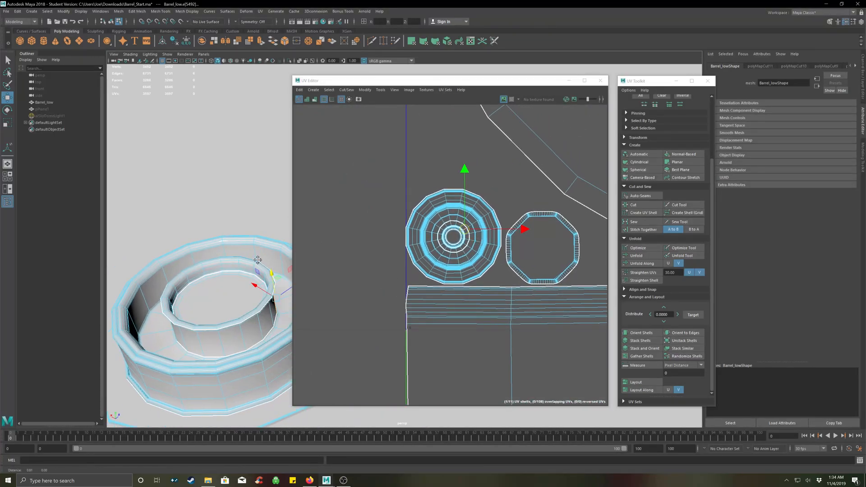
pyautogui.doubleClick(239, 245)
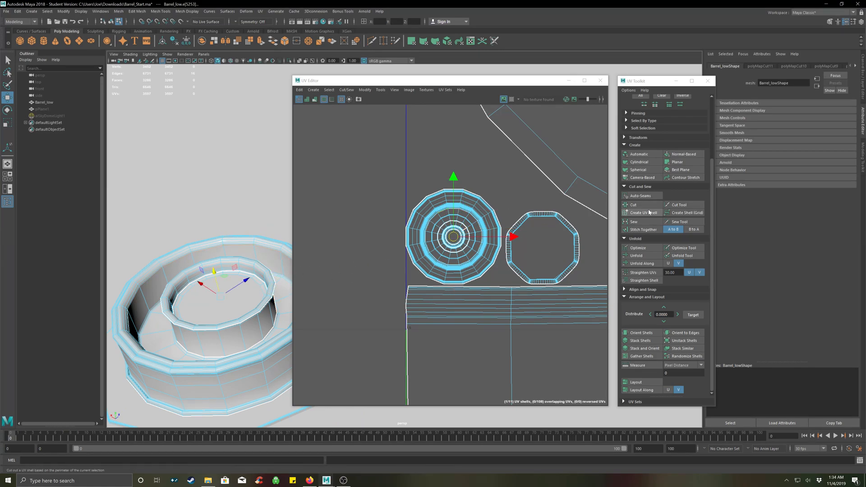
pyautogui.click(633, 204)
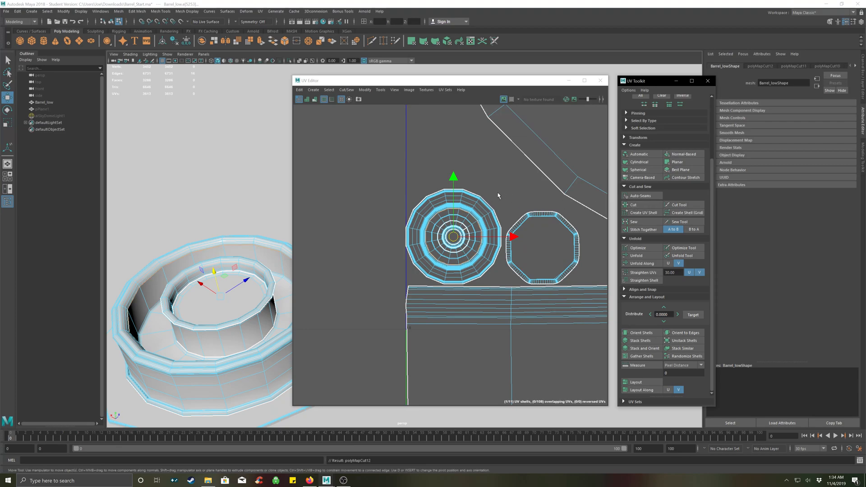
# Cut the UVs along a radial edge across the small cap's outer rim band, then clear the selection.
pyautogui.scroll(5, 497, 196)
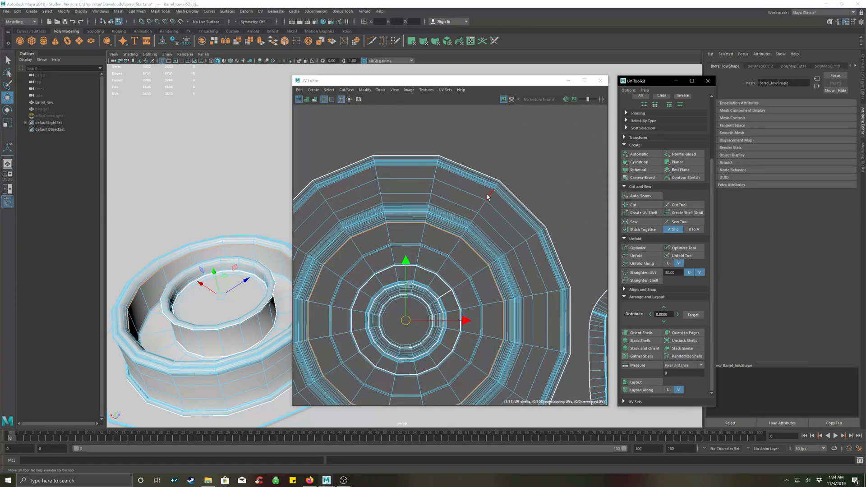
pyautogui.click(487, 197)
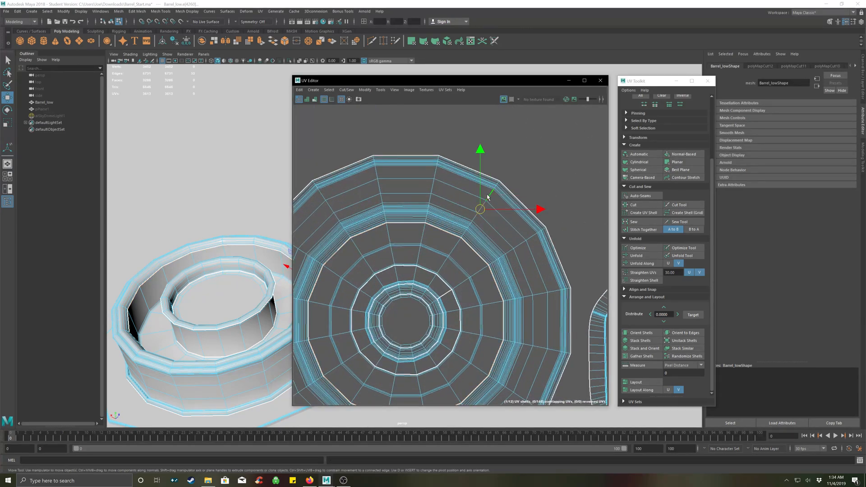
pyautogui.click(642, 209)
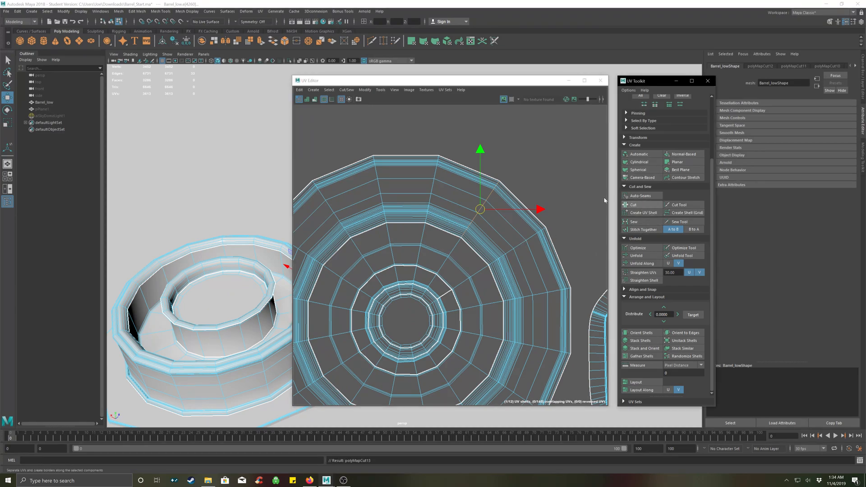
pyautogui.click(537, 188)
# Switch to UV shell selection, select all of the small round cap's shells, unfold them and clear the selection.
pyautogui.scroll(-5, 521, 224)
pyautogui.keyDown('alt'); pyautogui.moveTo(520, 224); pyautogui.dragTo(462, 224, button='middle'); pyautogui.keyUp('alt')
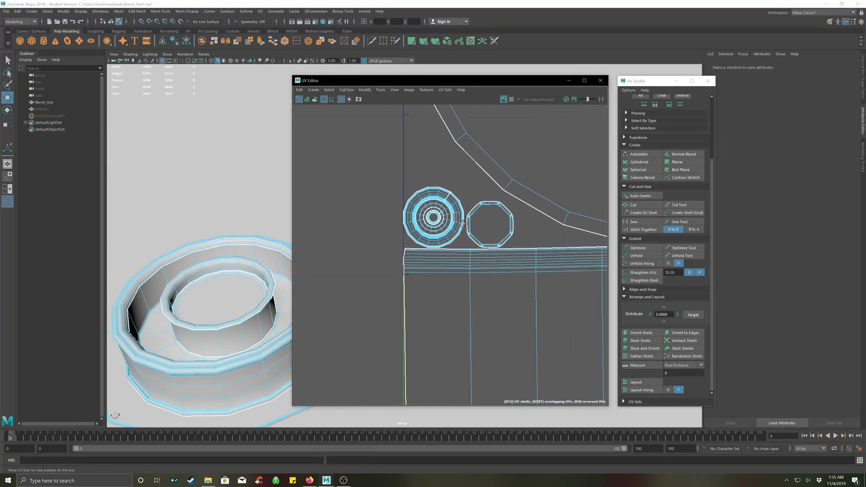
pyautogui.moveTo(382, 190); pyautogui.dragTo(364, 183, button='right')
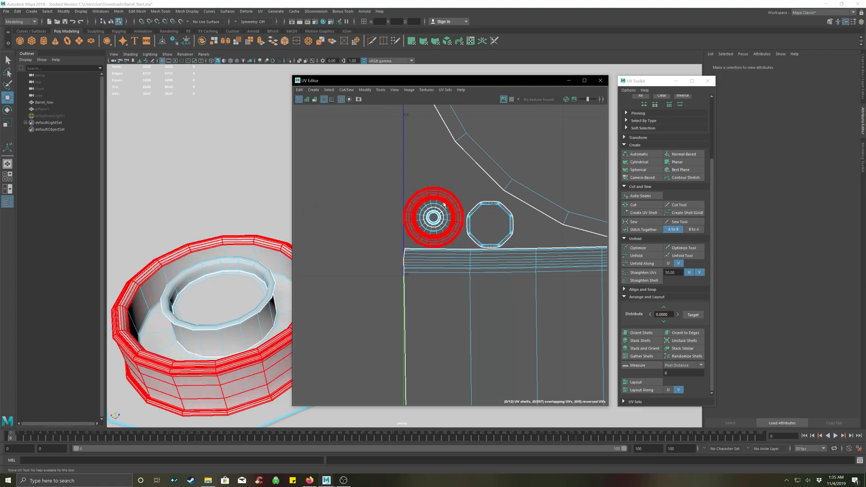
pyautogui.moveTo(417, 244); pyautogui.dragTo(417, 245)
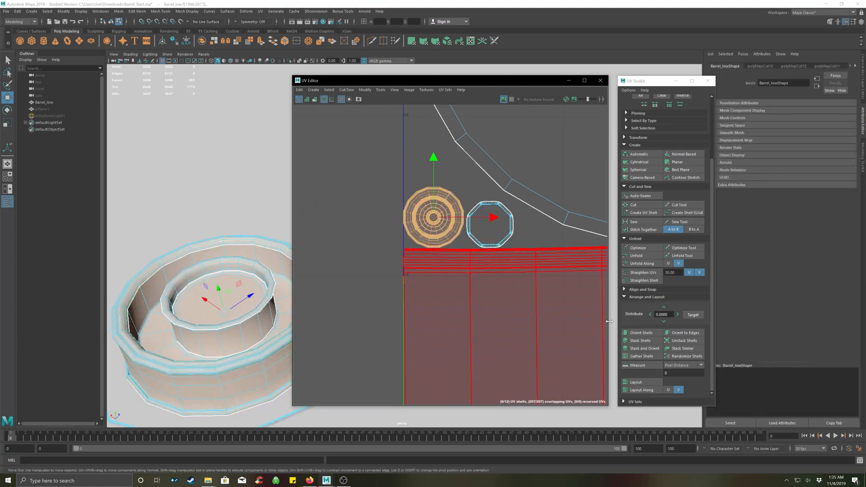
pyautogui.click(644, 255)
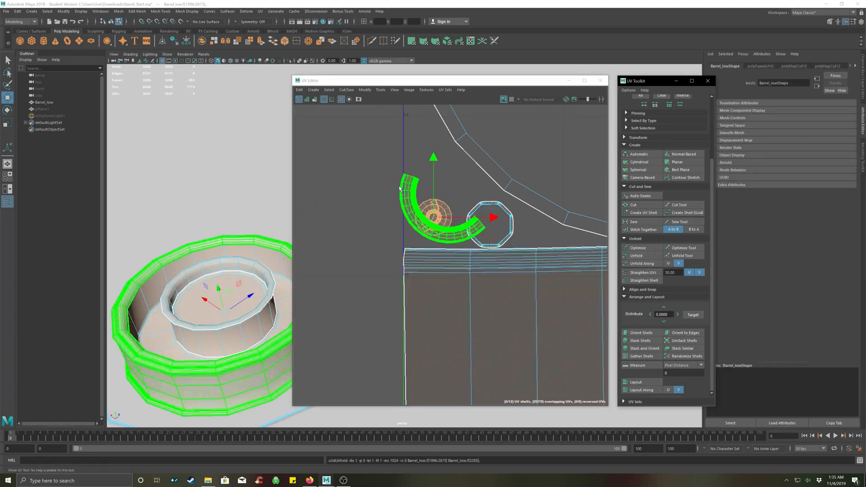
pyautogui.click(431, 193)
pyautogui.scroll(6, 469, 189)
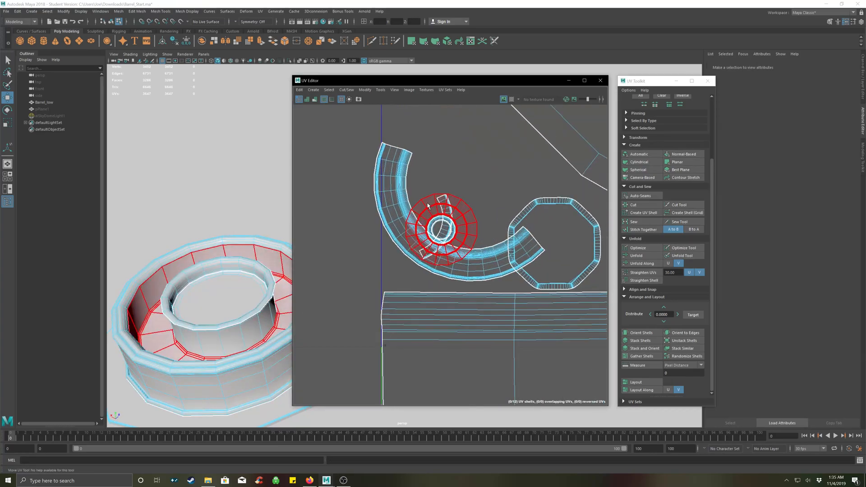
pyautogui.scroll(4, 424, 234)
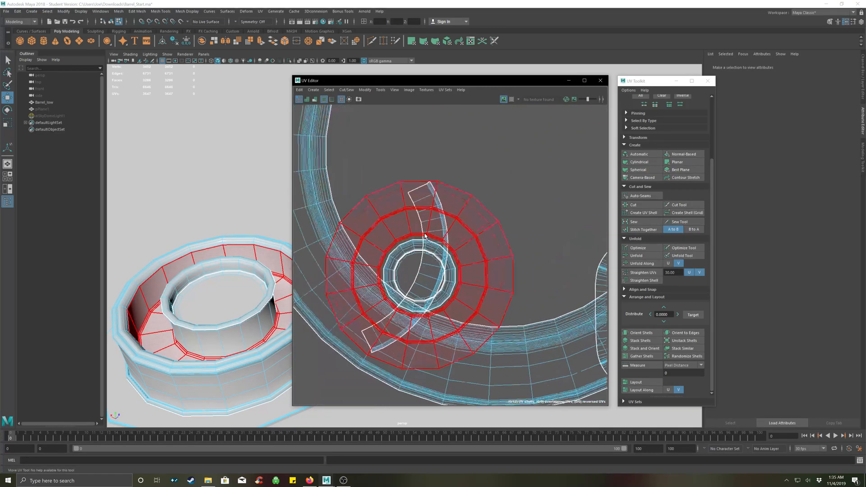
pyautogui.scroll(-10, 455, 231)
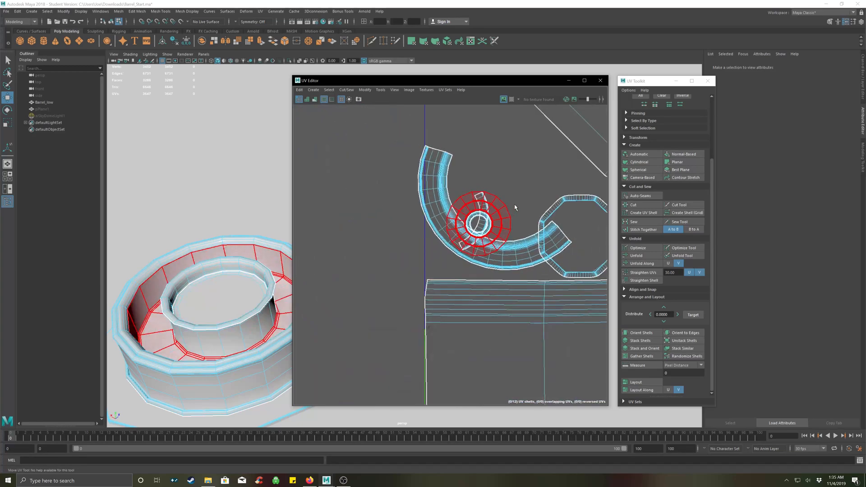
pyautogui.keyDown('alt'); pyautogui.moveTo(472, 193); pyautogui.dragTo(441, 201, button='middle'); pyautogui.keyUp('alt')
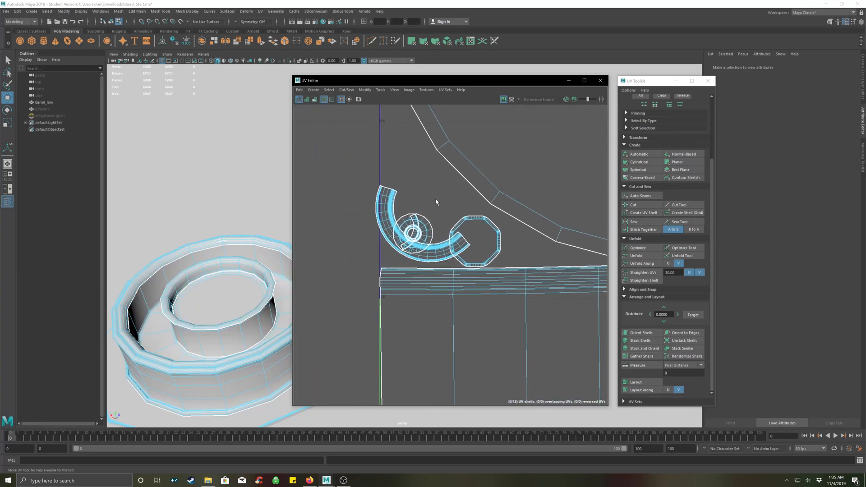
# Undo the small round cap's unfold and all of its recent seam cuts.
pyautogui.hotkey('ctrl', 'z')
pyautogui.hotkey('ctrl', 'z')
pyautogui.hotkey('ctrl', 'z')
pyautogui.hotkey('ctrl', 'z')
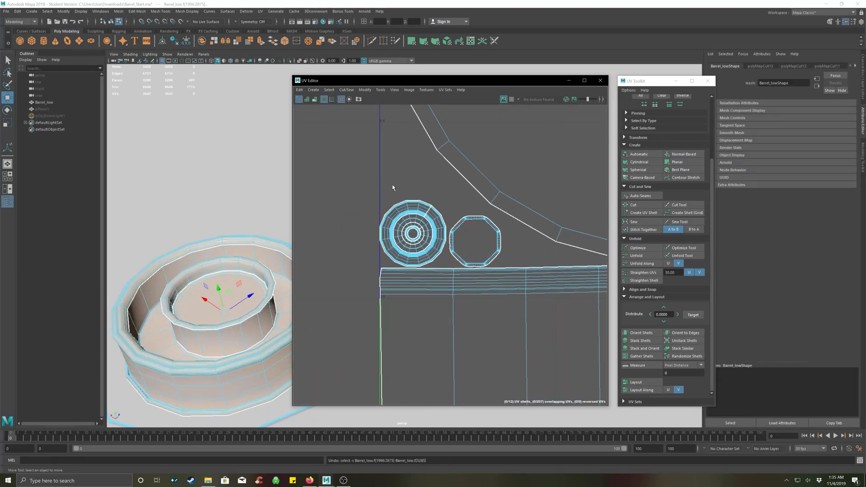
pyautogui.hotkey('ctrl', 'z')
pyautogui.hotkey('ctrl', 'z')
pyautogui.hotkey('ctrl', 'z')
pyautogui.hotkey('ctrl', 'z')
pyautogui.hotkey('ctrl', 'z')
pyautogui.hotkey('ctrl', 'z')
pyautogui.hotkey('ctrl', 'z')
pyautogui.hotkey('ctrl', 'z')
pyautogui.hotkey('ctrl', 'z')
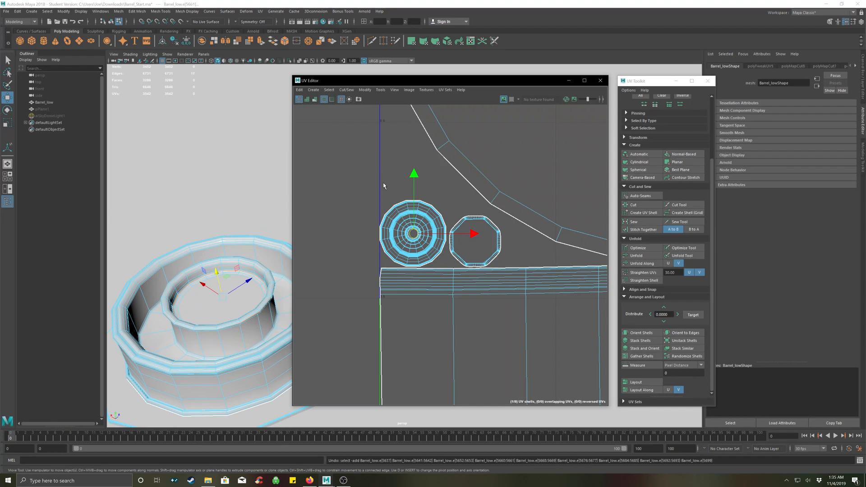
pyautogui.hotkey('ctrl', 'z')
# Switch to edge selection and cut the UVs along the crosswise edge at the octagonal cap shell's upper-left corner.
pyautogui.scroll(-3, 465, 229)
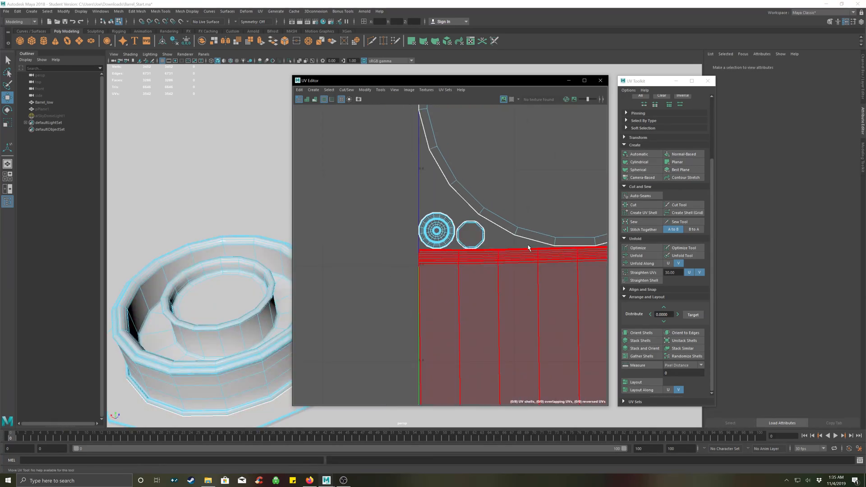
pyautogui.scroll(4, 408, 198)
pyautogui.scroll(5, 405, 196)
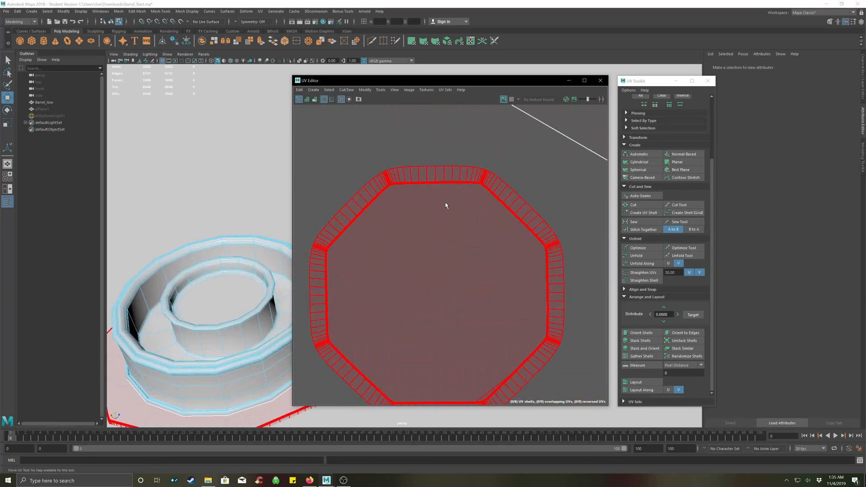
pyautogui.rightClick(392, 178)
pyautogui.click(394, 158)
pyautogui.scroll(6, 383, 180)
pyautogui.scroll(2, 391, 197)
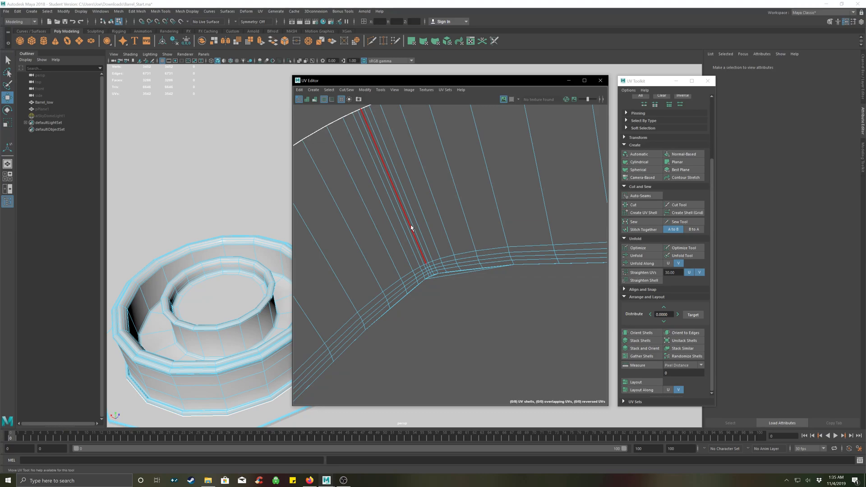
pyautogui.click(411, 227)
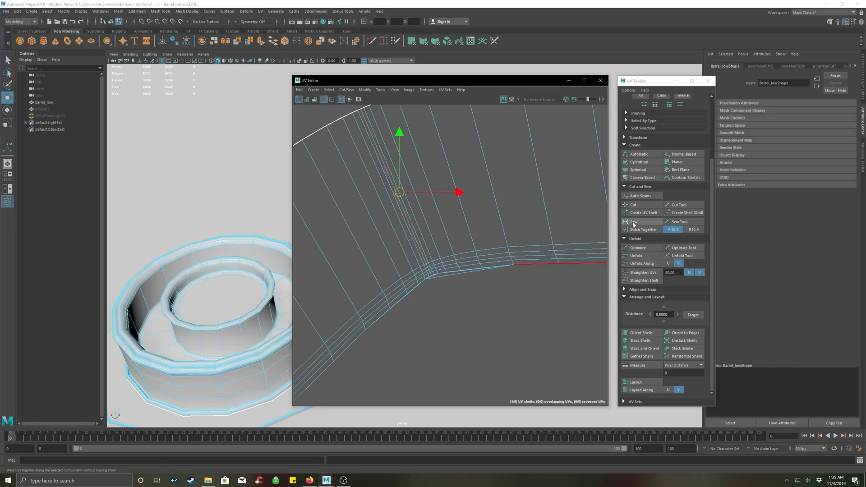
pyautogui.click(639, 207)
# Cut the UVs along the crosswise edge at the upper corner of the octagonal cap shell's left side.
pyautogui.scroll(-4, 480, 233)
pyautogui.scroll(-7, 486, 239)
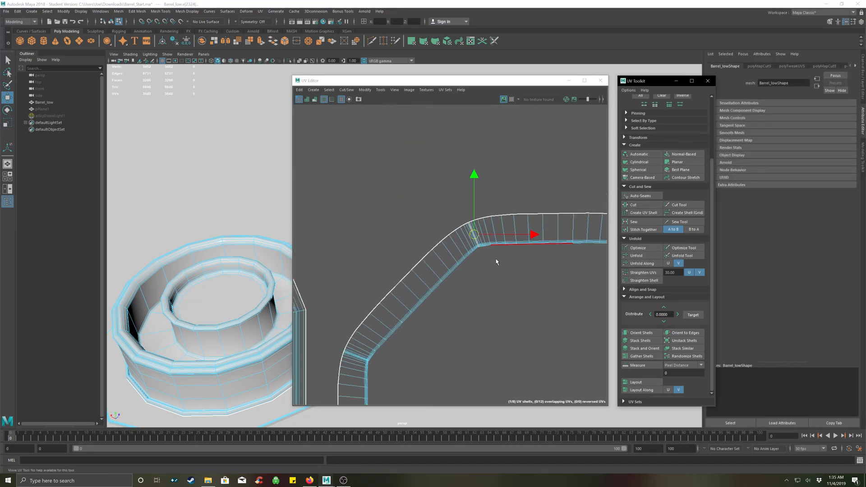
pyautogui.keyDown('alt'); pyautogui.moveTo(458, 327); pyautogui.dragTo(485, 196, button='middle'); pyautogui.keyUp('alt')
pyautogui.scroll(4, 429, 187)
pyautogui.scroll(5, 414, 196)
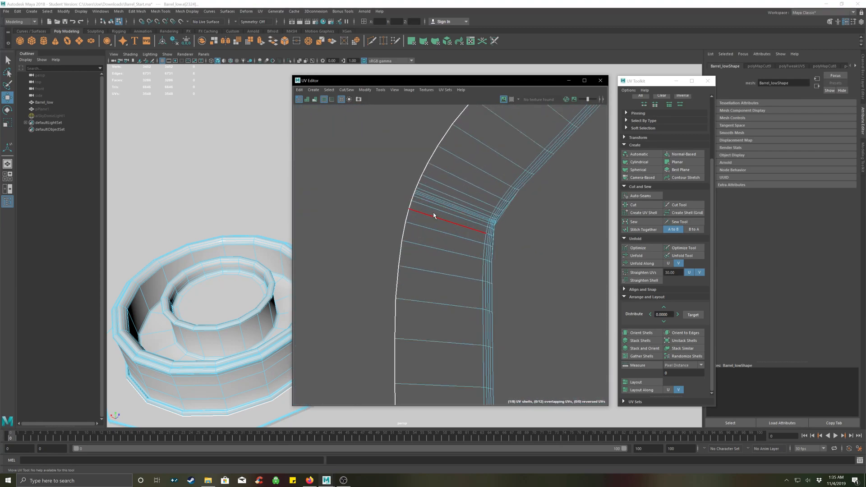
pyautogui.click(433, 193)
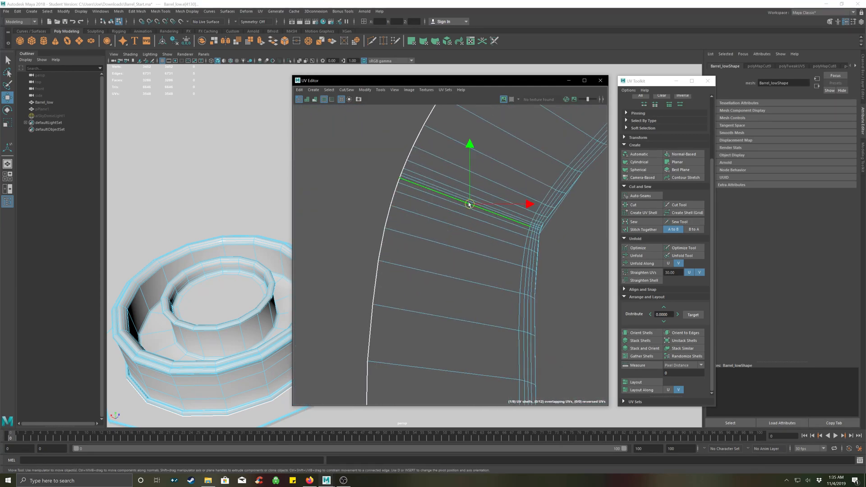
pyautogui.click(633, 205)
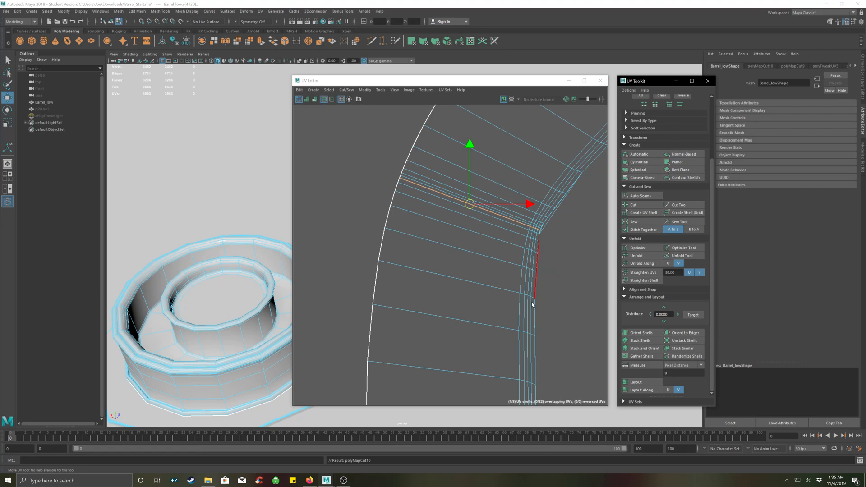
# Cut the UVs along the crosswise edge at the lower corner of the octagonal cap shell's left side.
pyautogui.keyDown('alt'); pyautogui.moveTo(532, 305); pyautogui.dragTo(504, 136, button='middle'); pyautogui.keyUp('alt')
pyautogui.keyDown('alt'); pyautogui.moveTo(491, 295); pyautogui.dragTo(473, 136, button='middle'); pyautogui.keyUp('alt')
pyautogui.keyDown('alt'); pyautogui.moveTo(463, 286); pyautogui.dragTo(443, 140, button='middle'); pyautogui.keyUp('alt')
pyautogui.scroll(-7, 437, 228)
pyautogui.keyDown('alt'); pyautogui.moveTo(458, 342); pyautogui.dragTo(456, 259, button='middle'); pyautogui.keyUp('alt')
pyautogui.scroll(4, 433, 248)
pyautogui.scroll(4, 417, 252)
pyautogui.click(421, 235)
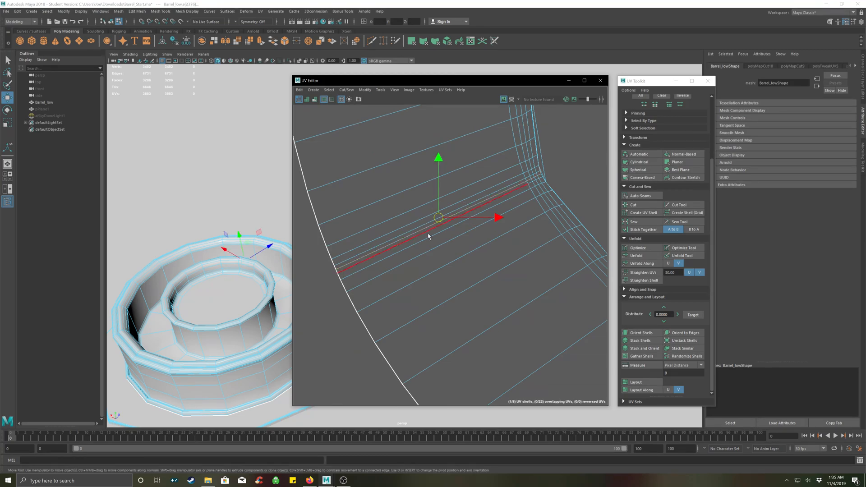
pyautogui.click(639, 203)
pyautogui.click(530, 210)
pyautogui.click(569, 183)
# Cut the UVs along the crosswise edge at the left corner of the small octagonal cap shell's bottom side.
pyautogui.keyDown('alt'); pyautogui.moveTo(578, 181); pyautogui.dragTo(310, 234, button='middle'); pyautogui.keyUp('alt')
pyautogui.scroll(-10, 455, 245)
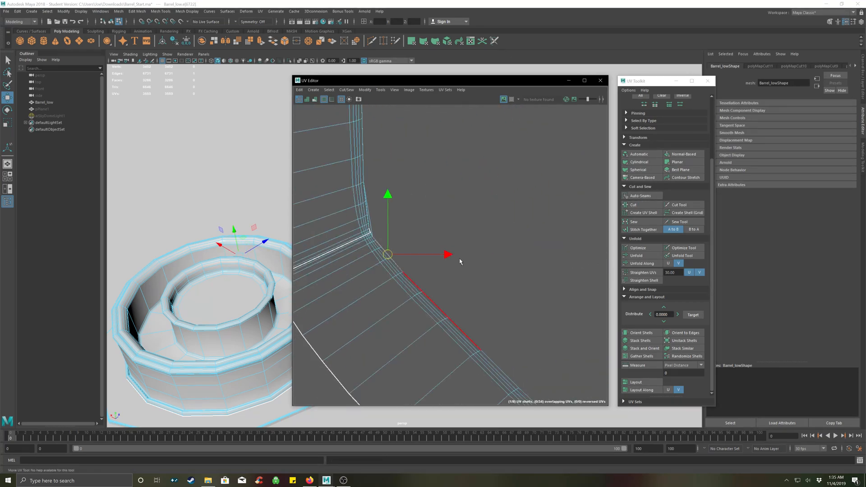
pyautogui.scroll(8, 480, 284)
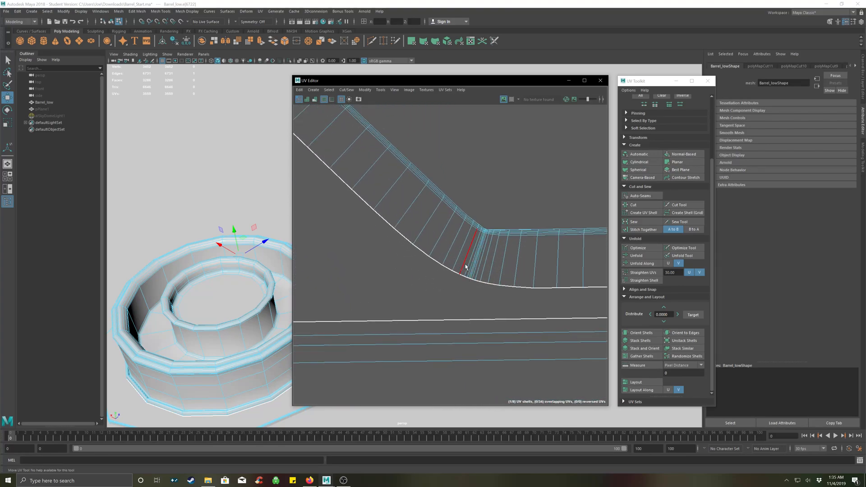
pyautogui.click(491, 283)
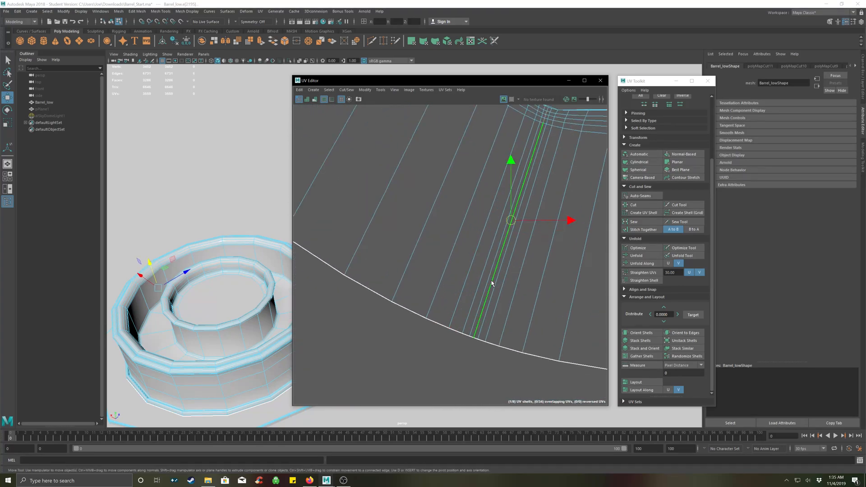
pyautogui.click(638, 206)
# Cut the UVs along the crosswise edge at the right corner of the small octagonal cap shell's bottom side.
pyautogui.scroll(-6, 547, 259)
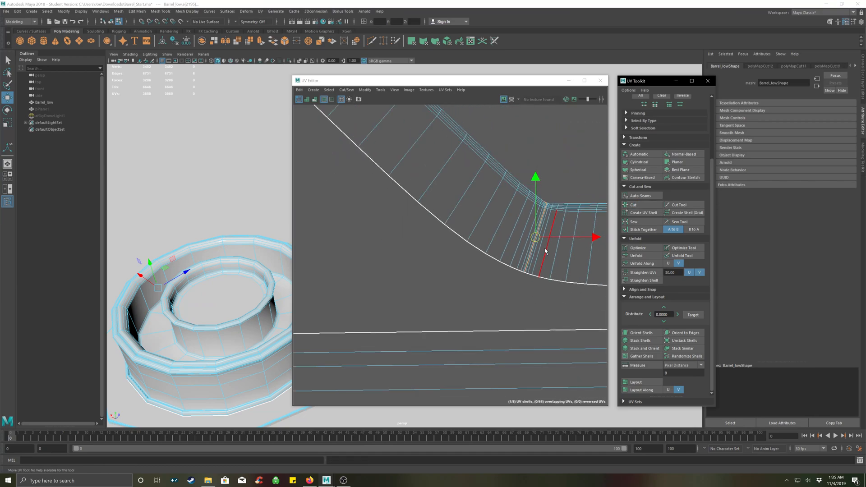
pyautogui.keyDown('alt'); pyautogui.moveTo(546, 273); pyautogui.dragTo(382, 292, button='middle'); pyautogui.keyUp('alt')
pyautogui.scroll(8, 458, 277)
pyautogui.click(454, 284)
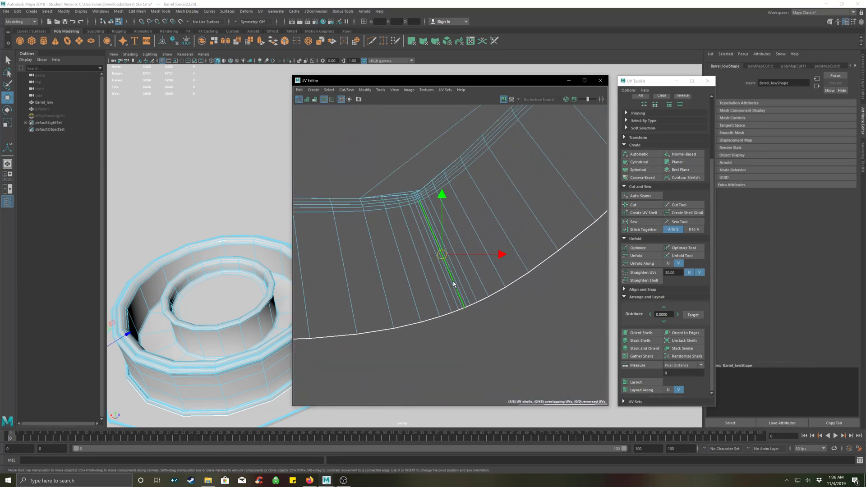
pyautogui.click(634, 205)
# Cut the UVs along the crosswise edge at the lower corner of the small octagonal cap shell's right side.
pyautogui.scroll(-6, 493, 226)
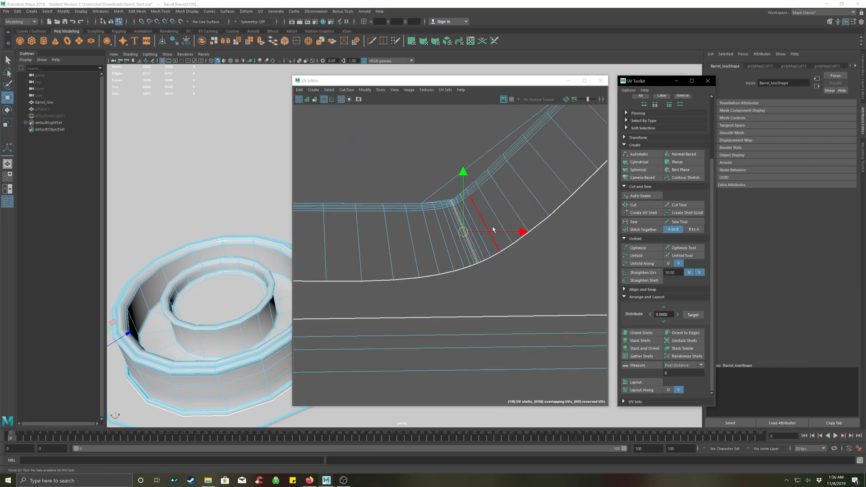
pyautogui.keyDown('alt'); pyautogui.moveTo(536, 171); pyautogui.dragTo(375, 335, button='middle'); pyautogui.keyUp('alt')
pyautogui.scroll(8, 466, 243)
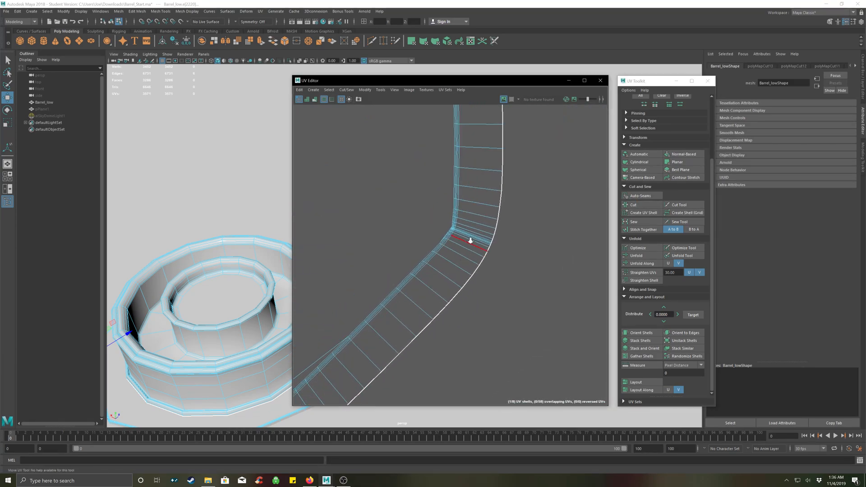
pyautogui.scroll(2, 473, 237)
pyautogui.click(476, 237)
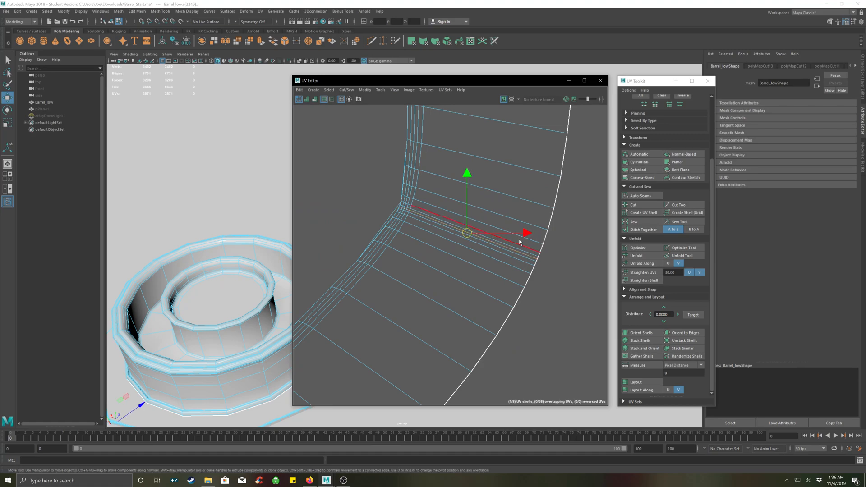
pyautogui.click(638, 205)
# Cut the UVs along the crosswise edge at the upper corner of the small octagonal cap shell's right side.
pyautogui.keyDown('alt'); pyautogui.moveTo(491, 187); pyautogui.dragTo(463, 363, button='middle'); pyautogui.keyUp('alt')
pyautogui.keyDown('alt'); pyautogui.moveTo(475, 209); pyautogui.dragTo(490, 380, button='middle'); pyautogui.keyUp('alt')
pyautogui.keyDown('alt'); pyautogui.moveTo(493, 229); pyautogui.dragTo(486, 341, button='middle'); pyautogui.keyUp('alt')
pyautogui.keyDown('alt'); pyautogui.moveTo(492, 232); pyautogui.dragTo(487, 360, button='middle'); pyautogui.keyUp('alt')
pyautogui.keyDown('alt'); pyautogui.moveTo(478, 216); pyautogui.dragTo(481, 297, button='middle'); pyautogui.keyUp('alt')
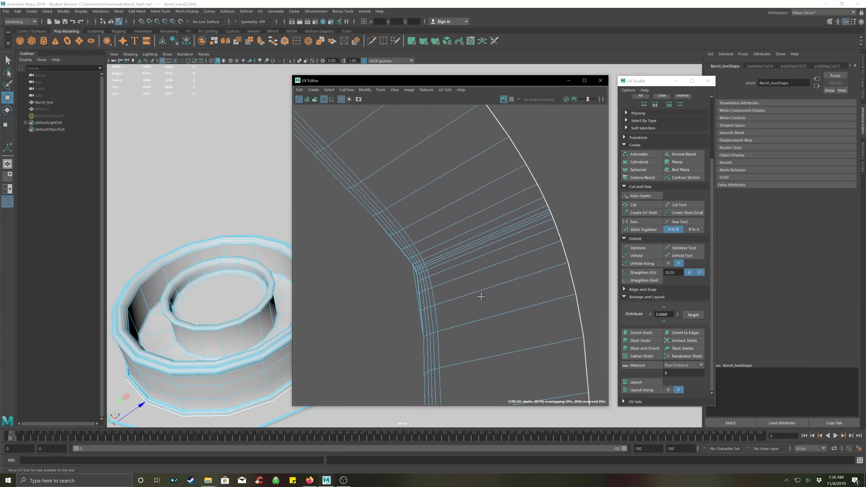
pyautogui.click(493, 238)
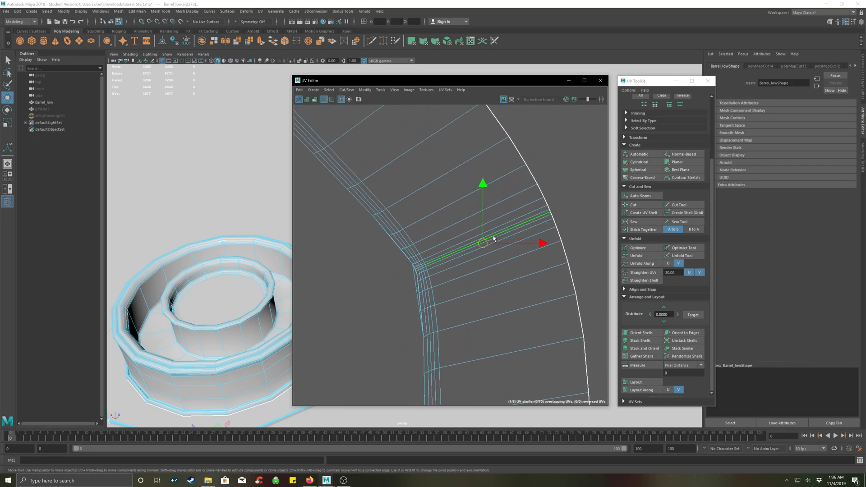
pyautogui.click(641, 208)
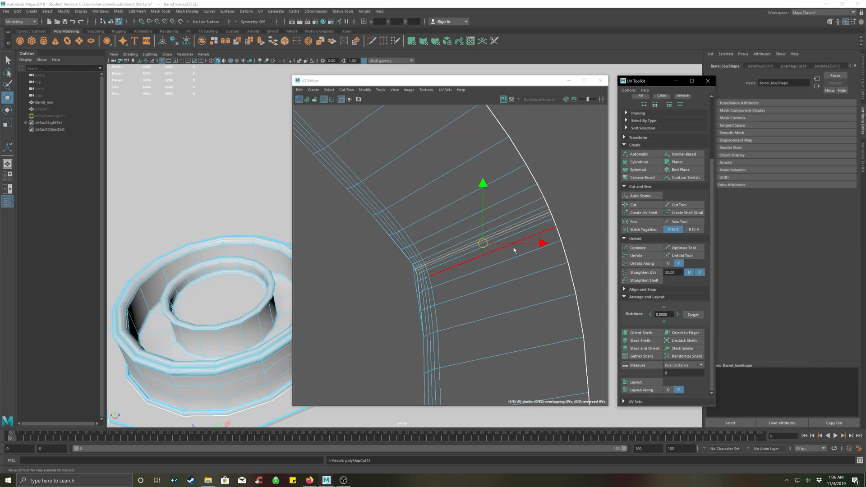
# Cut the UVs along the crosswise edge at the right corner of the small octagonal cap shell's top side.
pyautogui.scroll(-7, 522, 207)
pyautogui.keyDown('alt'); pyautogui.moveTo(455, 170); pyautogui.dragTo(513, 310, button='middle'); pyautogui.keyUp('alt')
pyautogui.keyDown('alt'); pyautogui.moveTo(425, 222); pyautogui.dragTo(480, 230, button='middle'); pyautogui.keyUp('alt')
pyautogui.scroll(9, 472, 205)
pyautogui.click(475, 217)
pyautogui.click(634, 204)
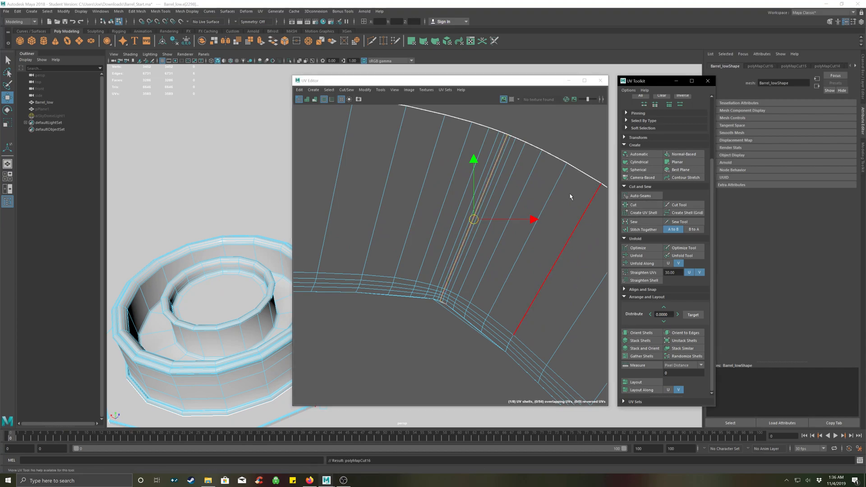
# Switch to UV shell selection and unfold the small octagonal cap shell.
pyautogui.click(555, 137)
pyautogui.scroll(-10, 512, 228)
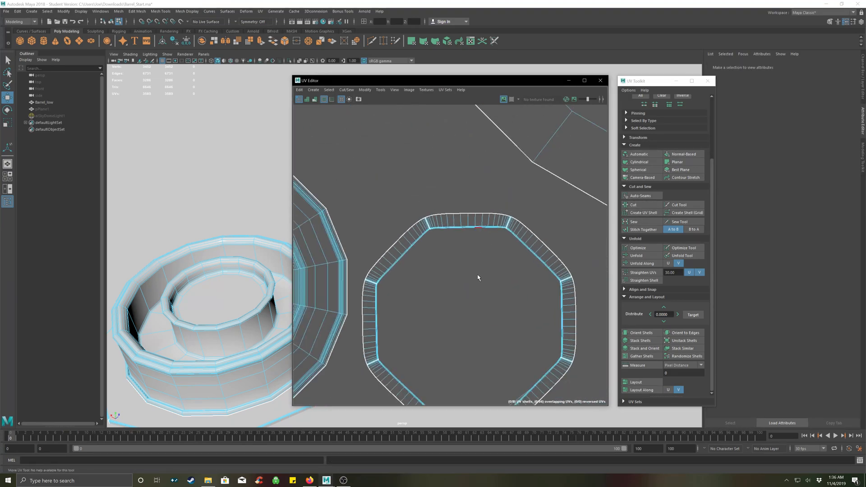
pyautogui.scroll(-4, 453, 207)
pyautogui.moveTo(440, 236)
pyautogui.mouseDown(button='right')
pyautogui.moveTo(436, 223)
pyautogui.moveTo(428, 228)
pyautogui.mouseUp(button='right')
pyautogui.click(428, 228)
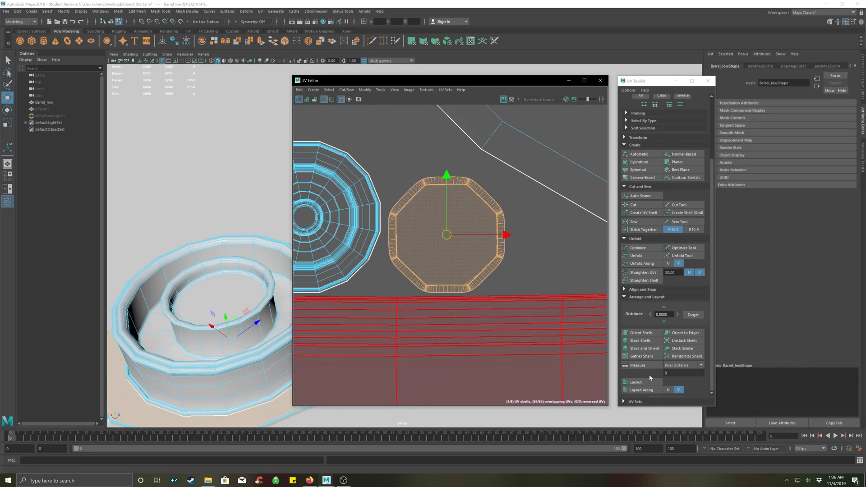
pyautogui.click(645, 255)
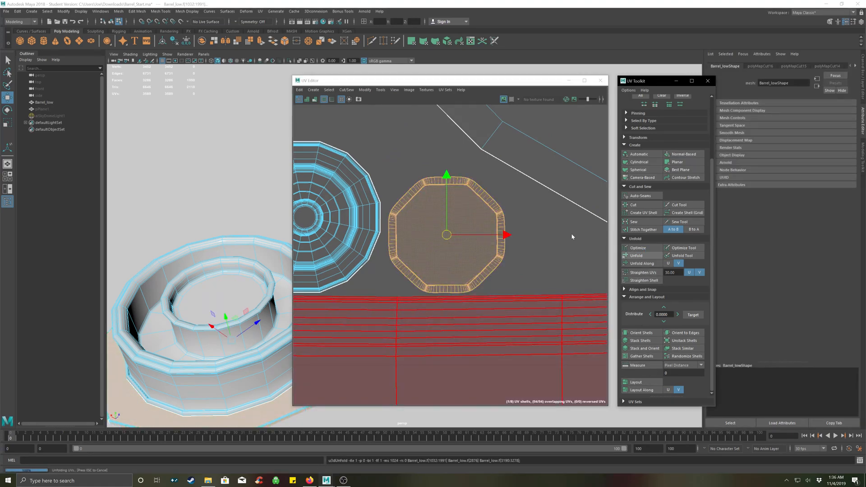
pyautogui.click(536, 244)
# Switch to edge selection and cut the UVs along the crosswise edges at the corners of the larger octagonal cap shell.
pyautogui.scroll(-3, 517, 274)
pyautogui.scroll(6, 479, 276)
pyautogui.scroll(-5, 500, 298)
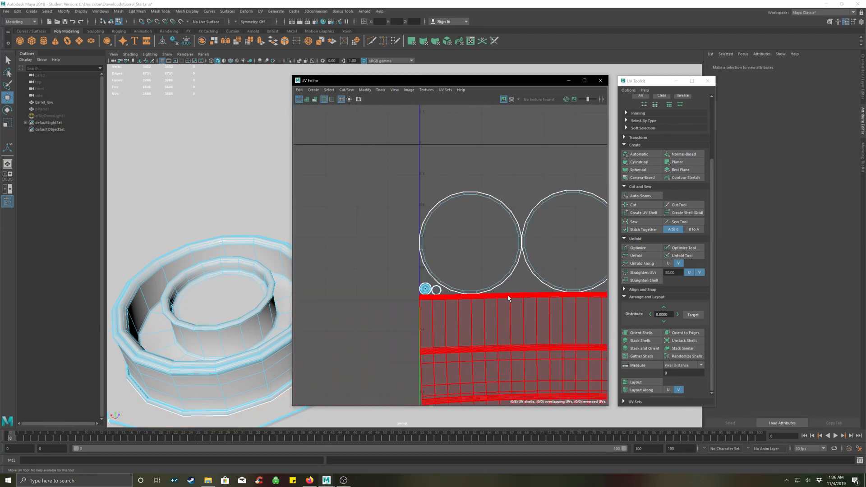
pyautogui.scroll(6, 459, 234)
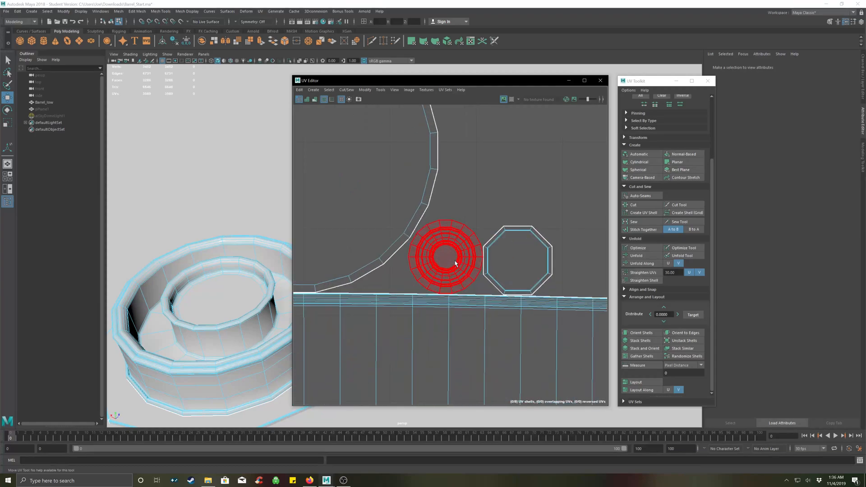
pyautogui.scroll(-2, 483, 261)
pyautogui.scroll(4, 535, 245)
pyautogui.rightClick(430, 183)
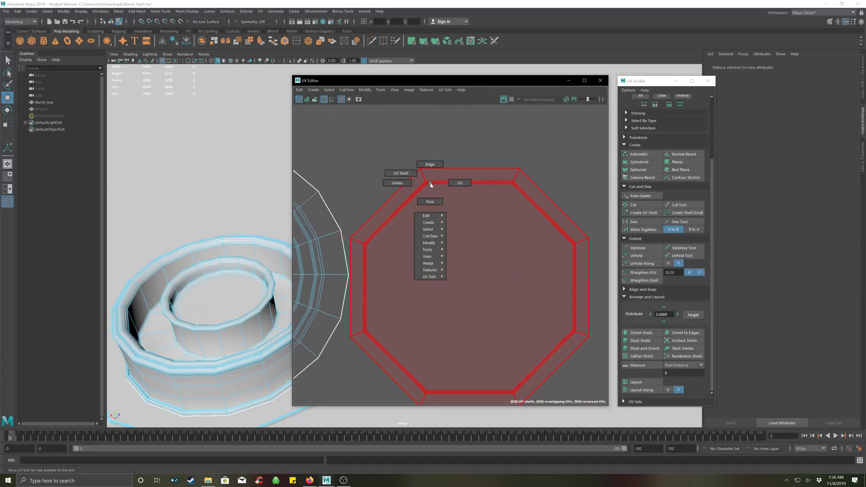
pyautogui.click(429, 165)
pyautogui.click(423, 175)
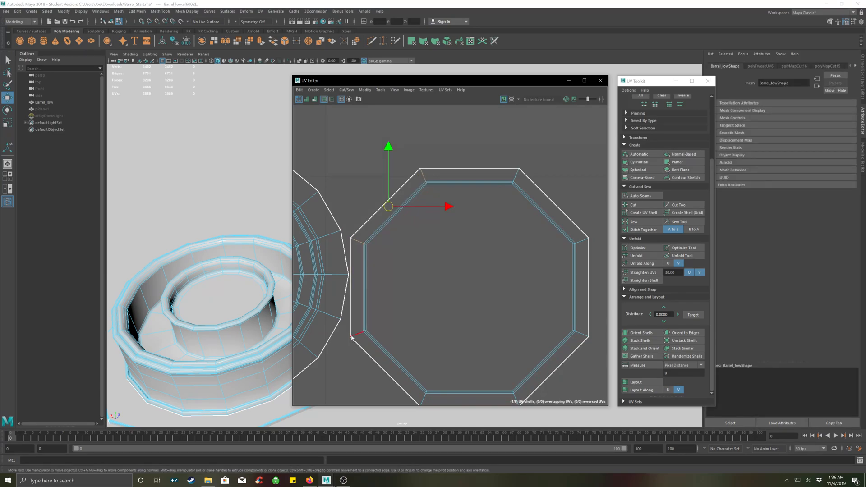
pyautogui.click(514, 399)
pyautogui.keyDown('shift'); pyautogui.doubleClick(581, 335); pyautogui.keyUp('shift')
pyautogui.keyDown('shift'); pyautogui.doubleClick(515, 179); pyautogui.keyUp('shift')
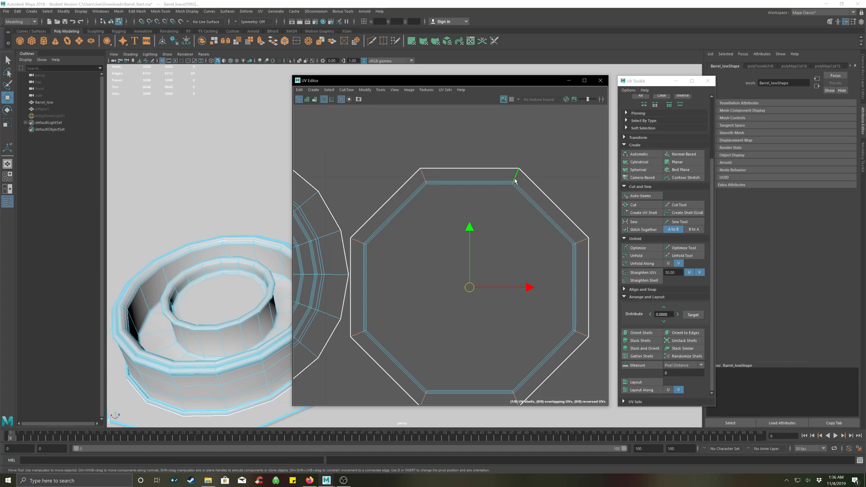
pyautogui.click(632, 205)
# Switch to UV shell selection and unfold the larger octagonal cap shell.
pyautogui.rightClick(474, 240)
pyautogui.moveTo(473, 241); pyautogui.dragTo(446, 230, button='right')
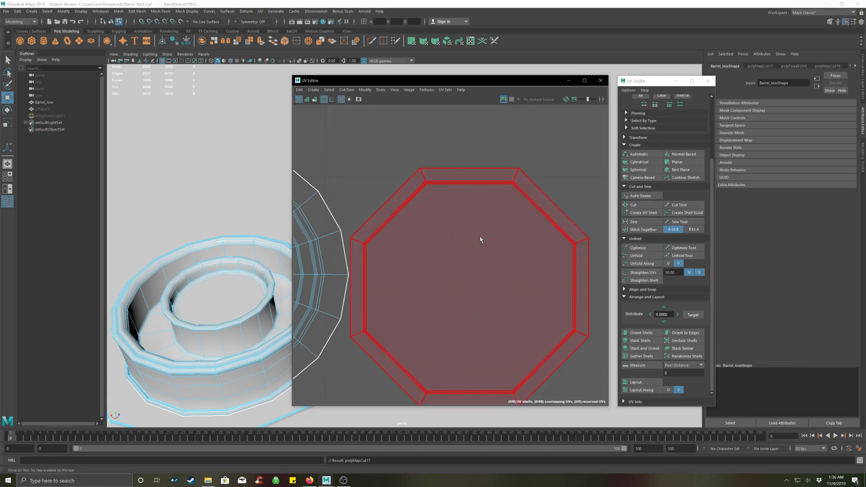
pyautogui.click(471, 237)
pyautogui.click(642, 263)
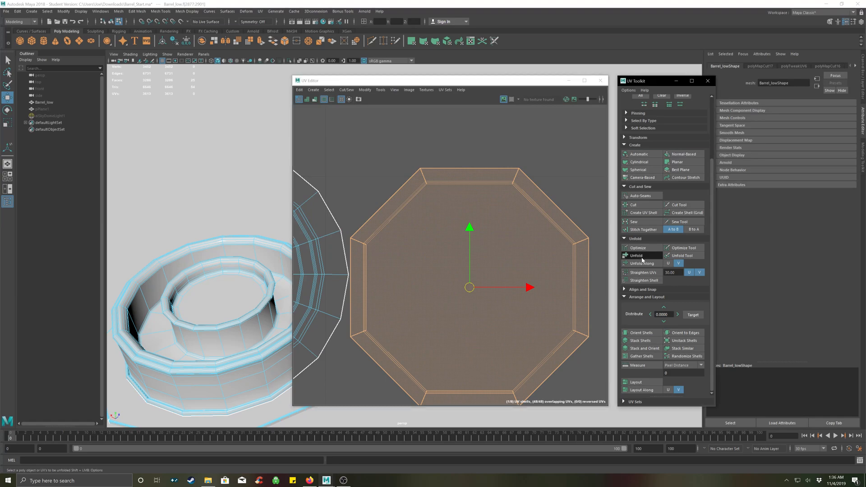
pyautogui.click(560, 170)
pyautogui.scroll(-3, 552, 198)
pyautogui.scroll(-6, 550, 214)
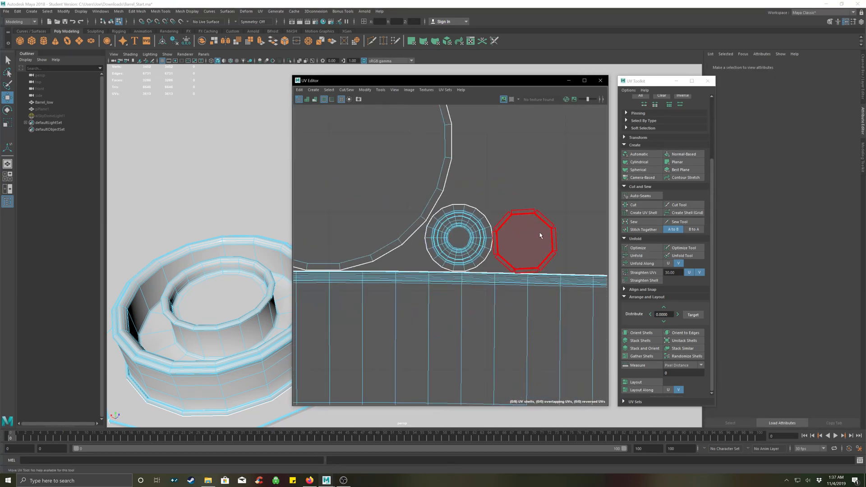
# Select all of the barrel's UV shells and lay them out in the UV tile.
pyautogui.click(573, 225)
pyautogui.keyDown('alt'); pyautogui.moveTo(576, 226); pyautogui.dragTo(534, 238, button='middle'); pyautogui.keyUp('alt')
pyautogui.moveTo(563, 171); pyautogui.dragTo(390, 329)
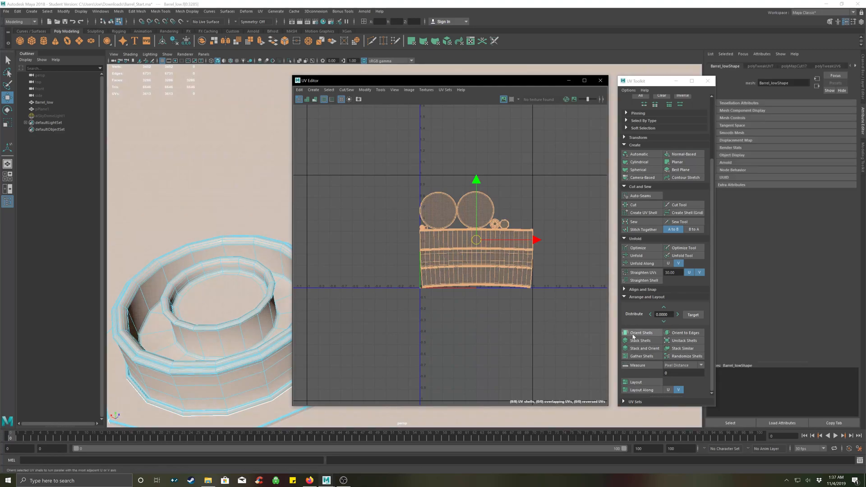
pyautogui.click(636, 382)
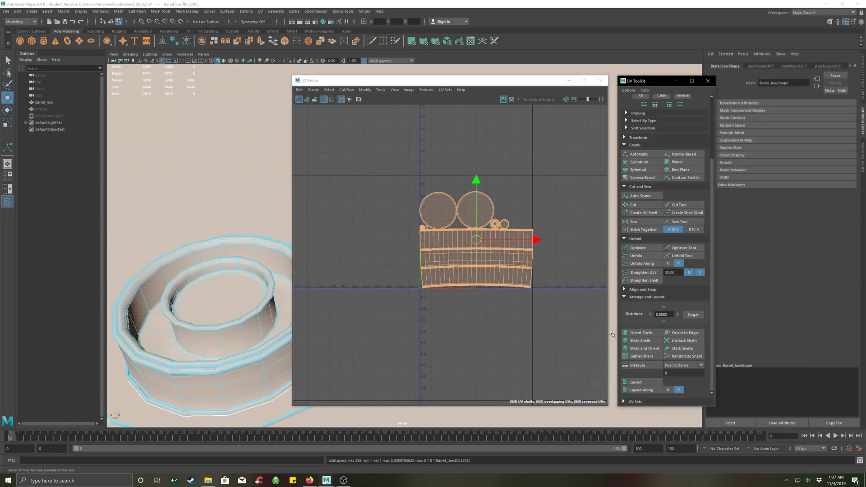
pyautogui.click(561, 190)
# Select the large curved barrel side shell and straighten its UVs in both U and V with a 30-degree angle setting.
pyautogui.scroll(10, 459, 259)
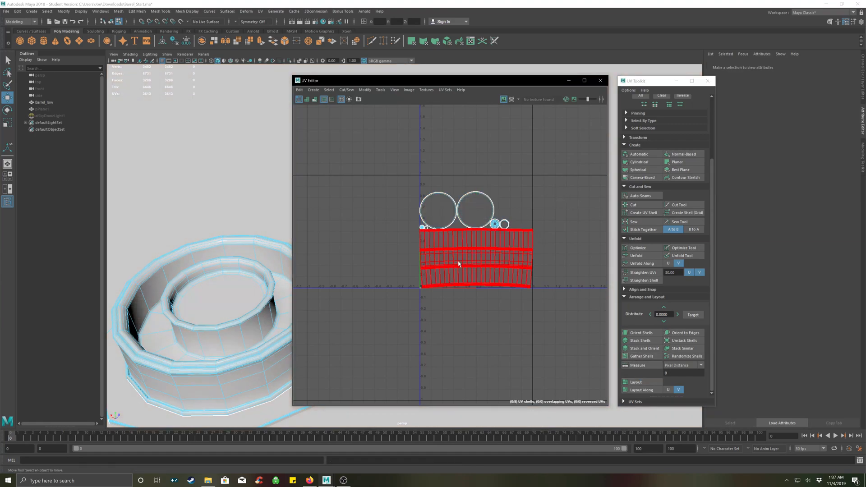
pyautogui.scroll(-4, 485, 270)
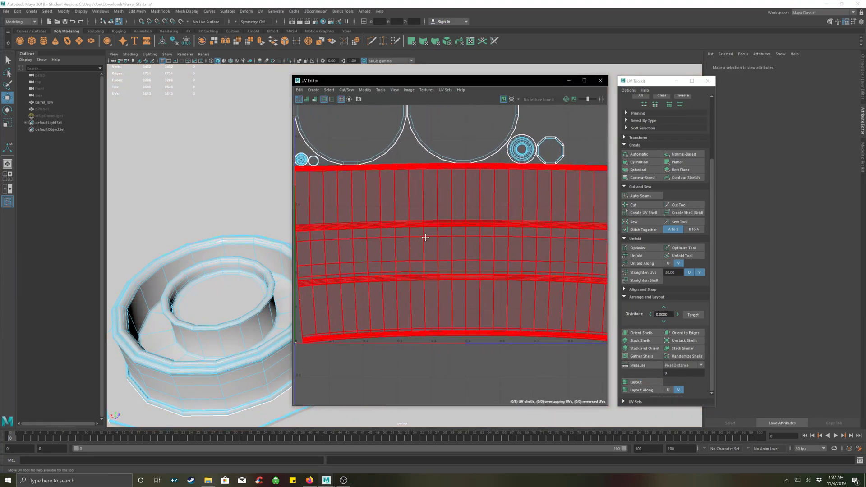
pyautogui.scroll(3, 470, 263)
pyautogui.scroll(-4, 466, 270)
pyautogui.keyDown('alt'); pyautogui.moveTo(467, 269); pyautogui.dragTo(465, 278, button='middle'); pyautogui.keyUp('alt')
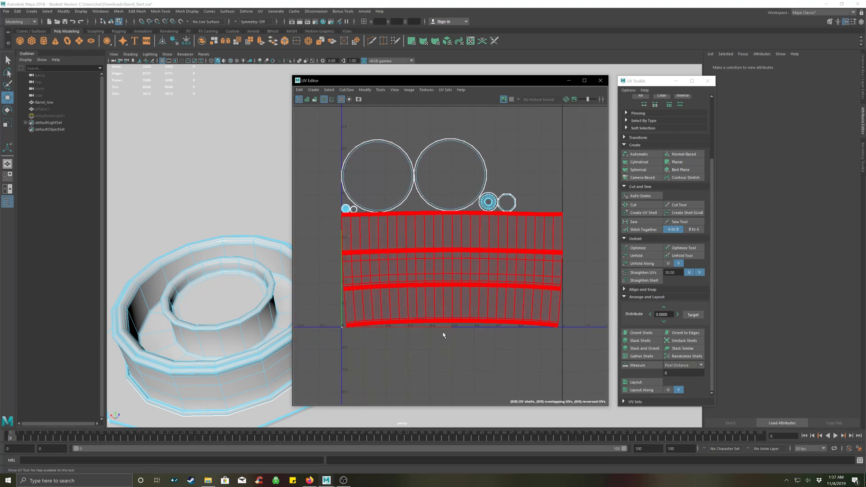
pyautogui.moveTo(436, 268); pyautogui.dragTo(472, 247, button='right')
pyautogui.scroll(3, 446, 250)
pyautogui.scroll(-3, 446, 250)
pyautogui.click(472, 247)
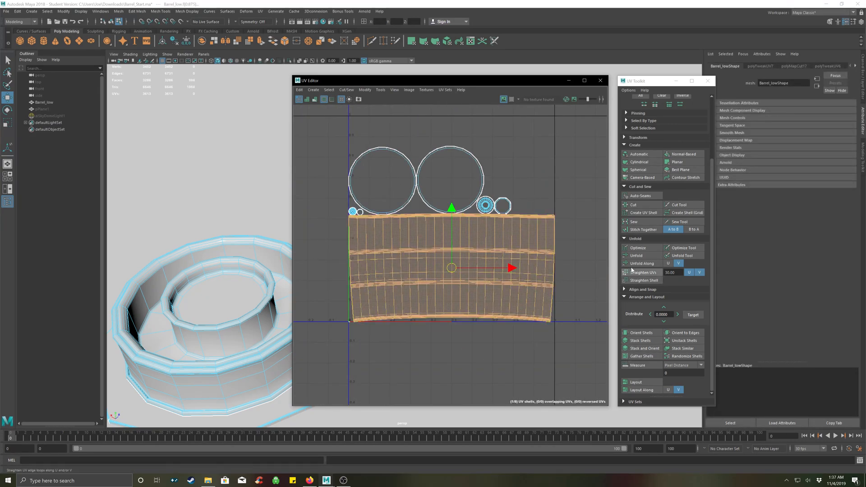
pyautogui.click(643, 281)
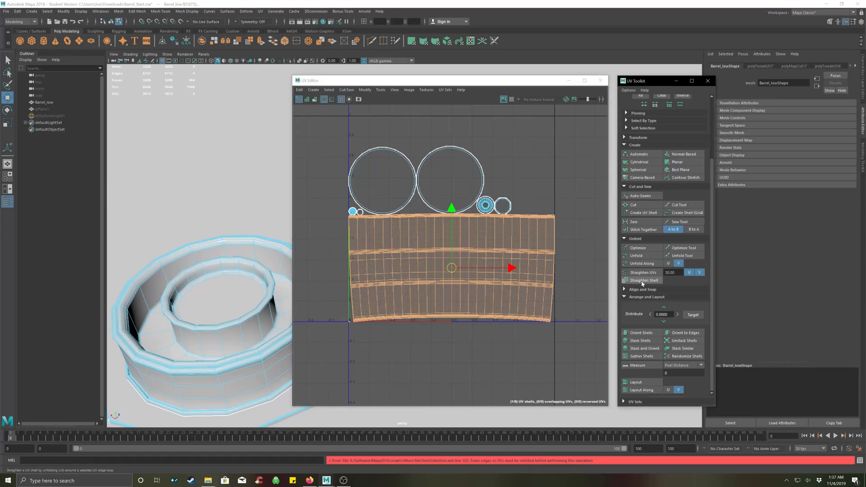
pyautogui.click(640, 272)
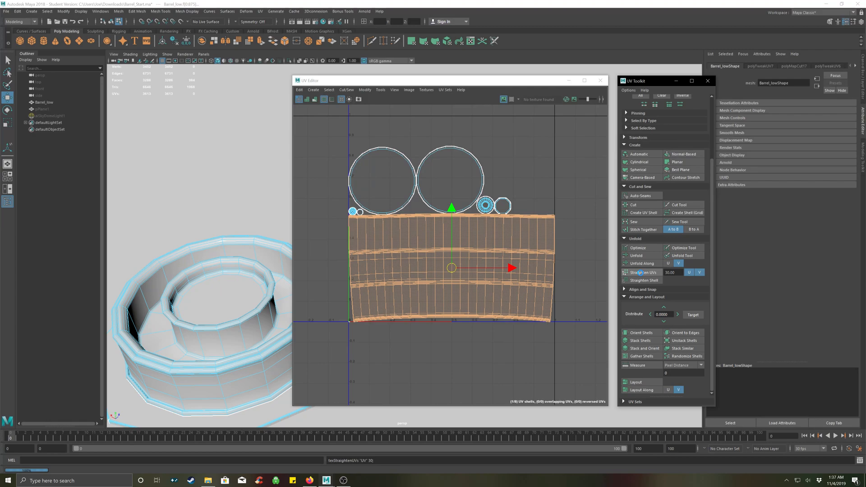
pyautogui.click(564, 267)
pyautogui.scroll(10, 520, 254)
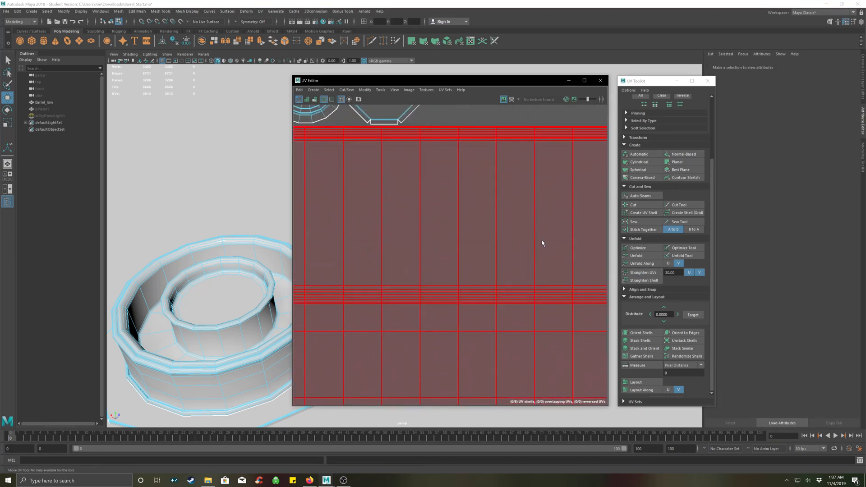
pyautogui.scroll(-3, 541, 243)
pyautogui.scroll(10, 567, 175)
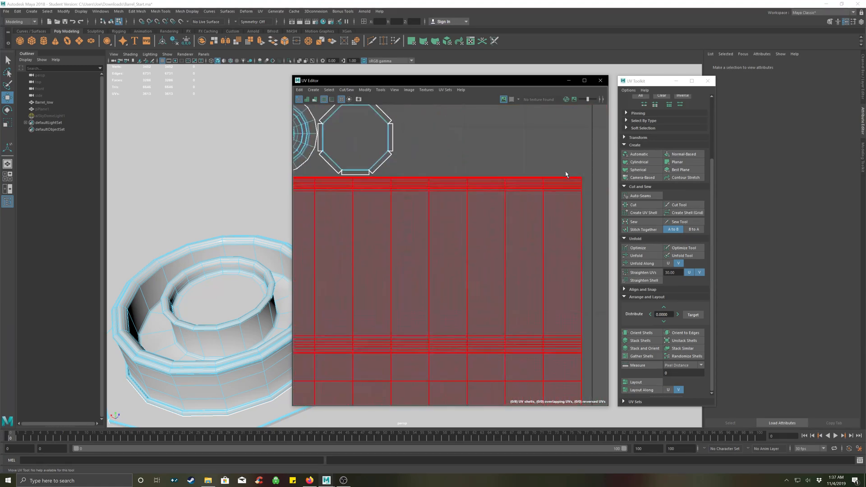
pyautogui.scroll(-10, 541, 178)
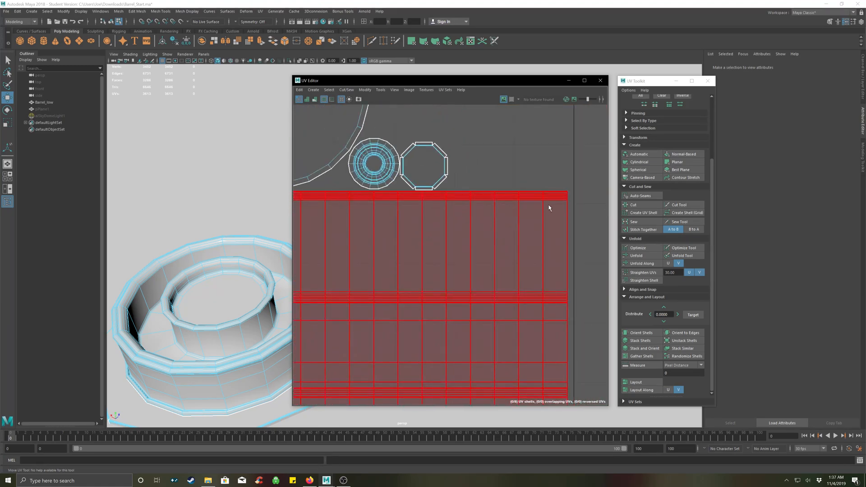
pyautogui.keyDown('alt'); pyautogui.moveTo(448, 270); pyautogui.dragTo(452, 278, button='middle'); pyautogui.keyUp('alt')
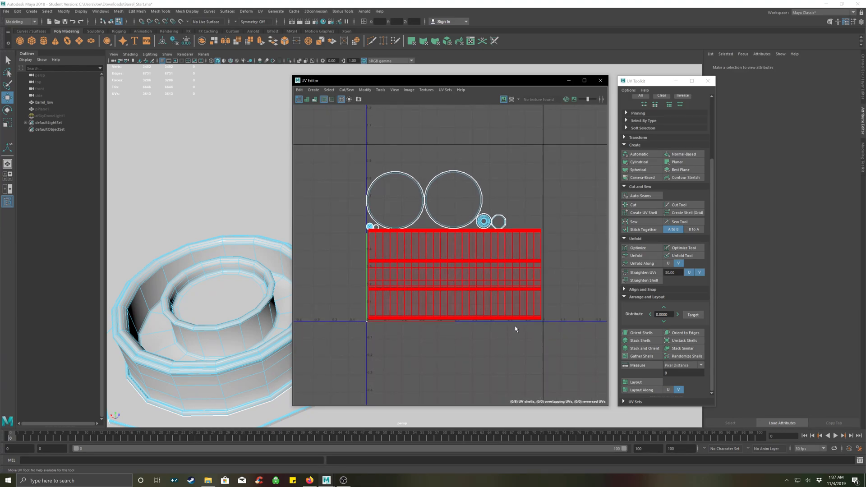
# Select all of the barrel's UV shells and lay them out again to repack them with the straightened side shell.
pyautogui.scroll(10, 515, 328)
pyautogui.scroll(-10, 563, 296)
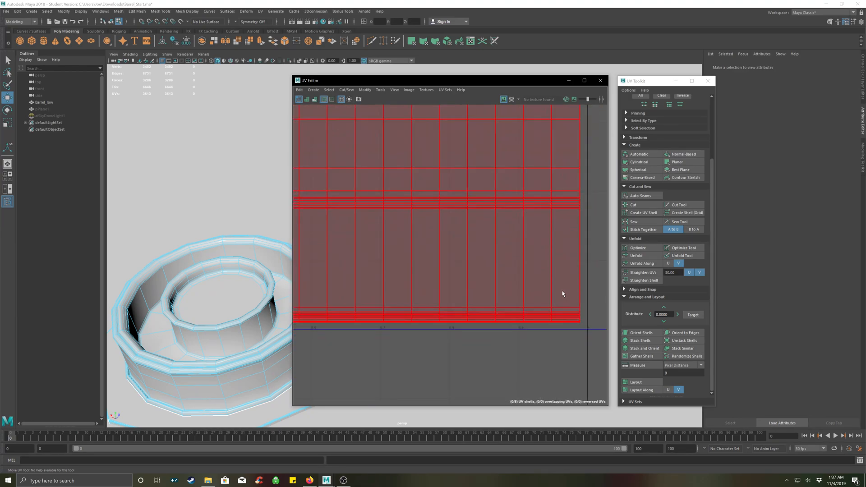
pyautogui.keyDown('alt'); pyautogui.moveTo(443, 225); pyautogui.dragTo(457, 249, button='middle'); pyautogui.keyUp('alt')
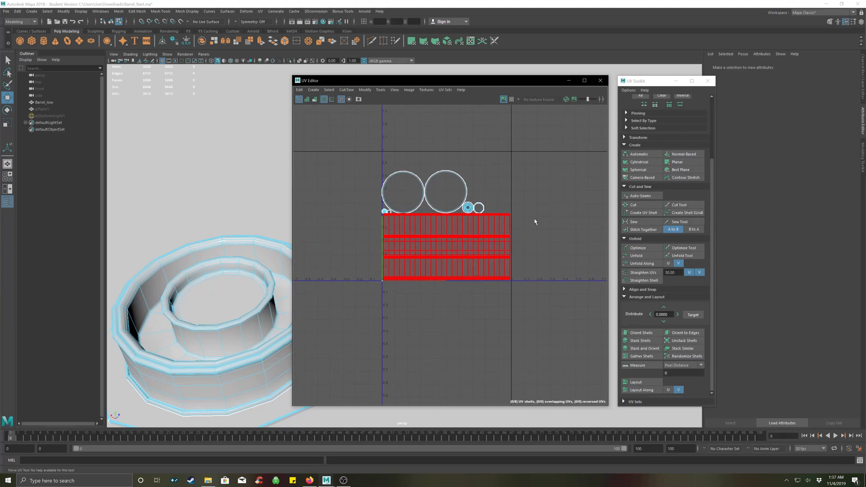
pyautogui.rightClick(530, 203)
pyautogui.click(510, 192)
pyautogui.moveTo(532, 151); pyautogui.dragTo(350, 260)
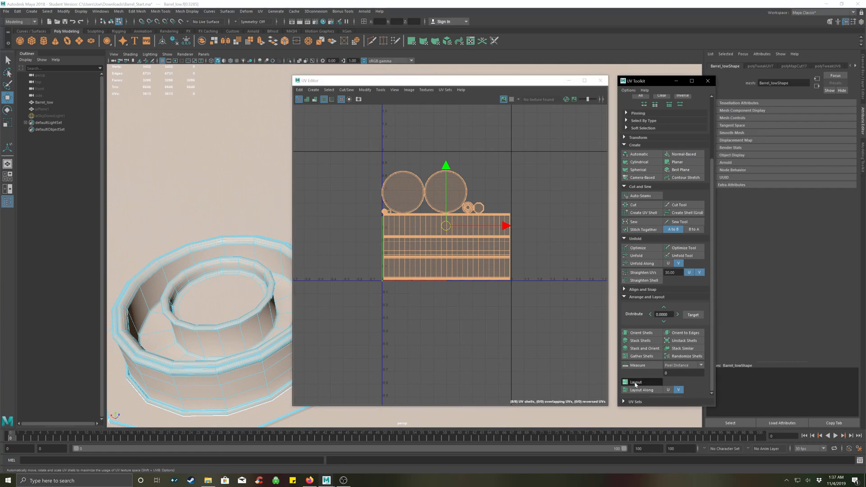
pyautogui.click(530, 182)
# Check the repacked shells' edges and spacing within the UV tile, and close the UV Editor.
pyautogui.scroll(8, 468, 206)
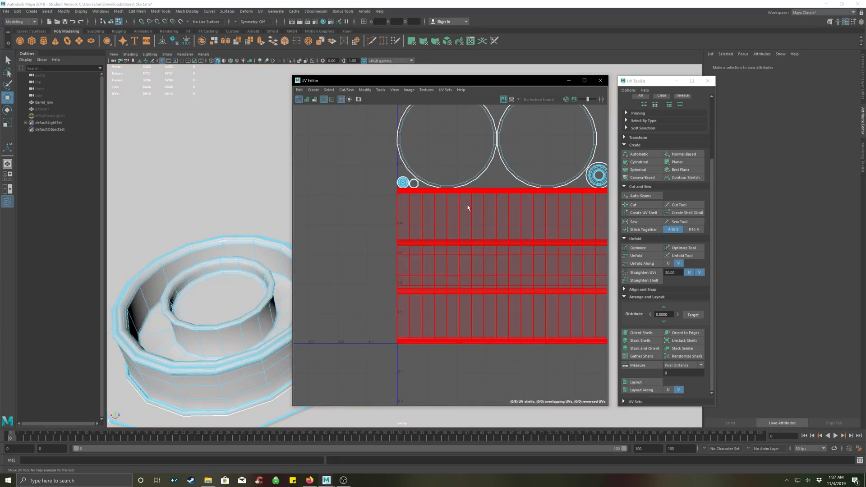
pyautogui.scroll(-8, 403, 203)
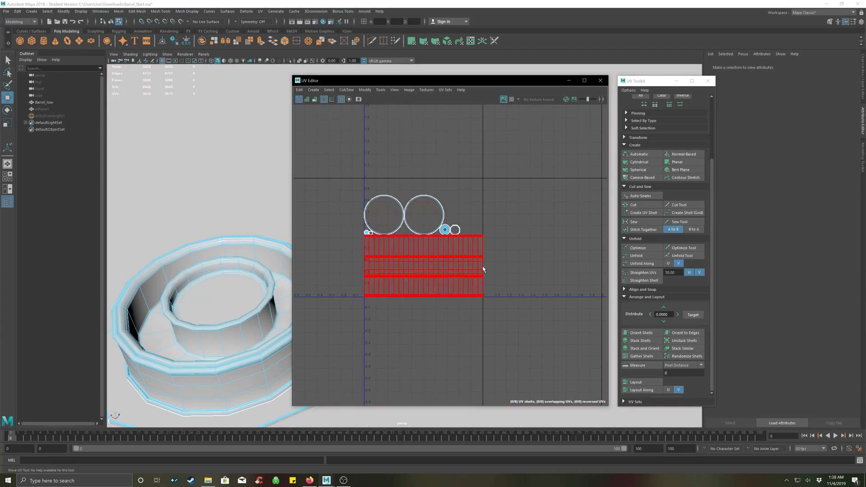
pyautogui.scroll(10, 517, 264)
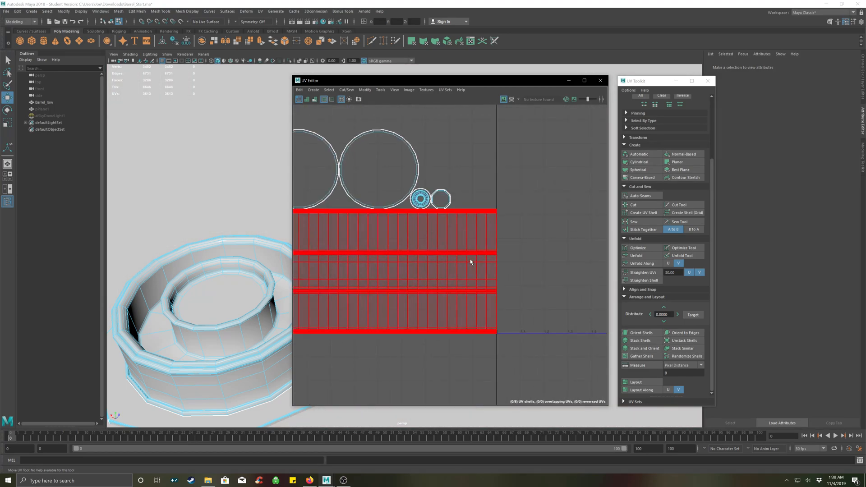
pyautogui.scroll(-8, 509, 240)
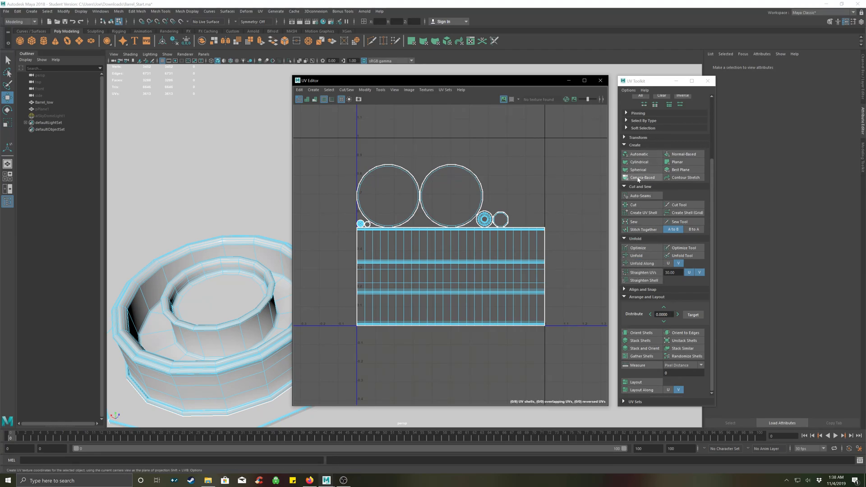
pyautogui.click(599, 80)
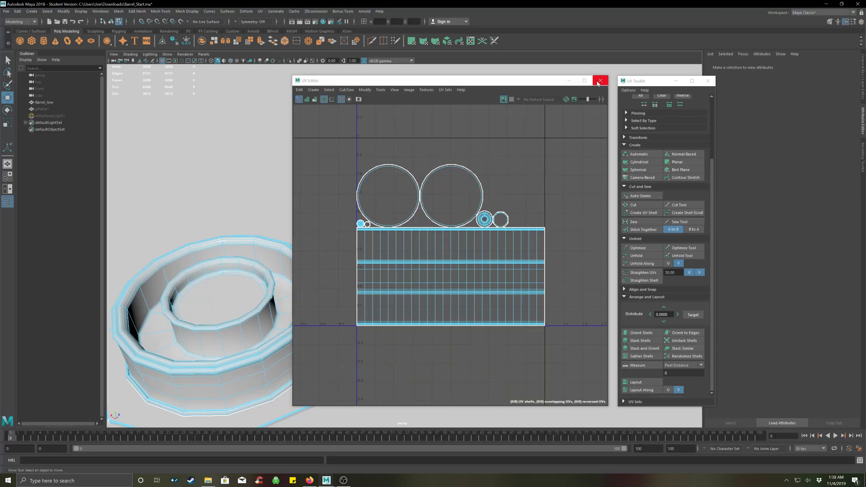